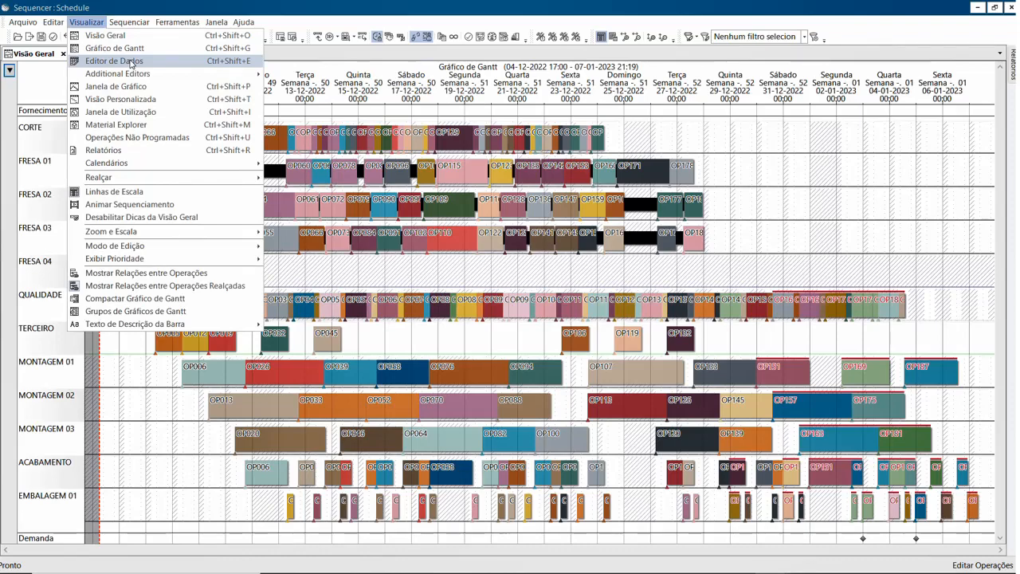
- Open the data editor and remove the Status da Ordem column from the grid
{"action": "left_click", "coordinate": [131, 63]}
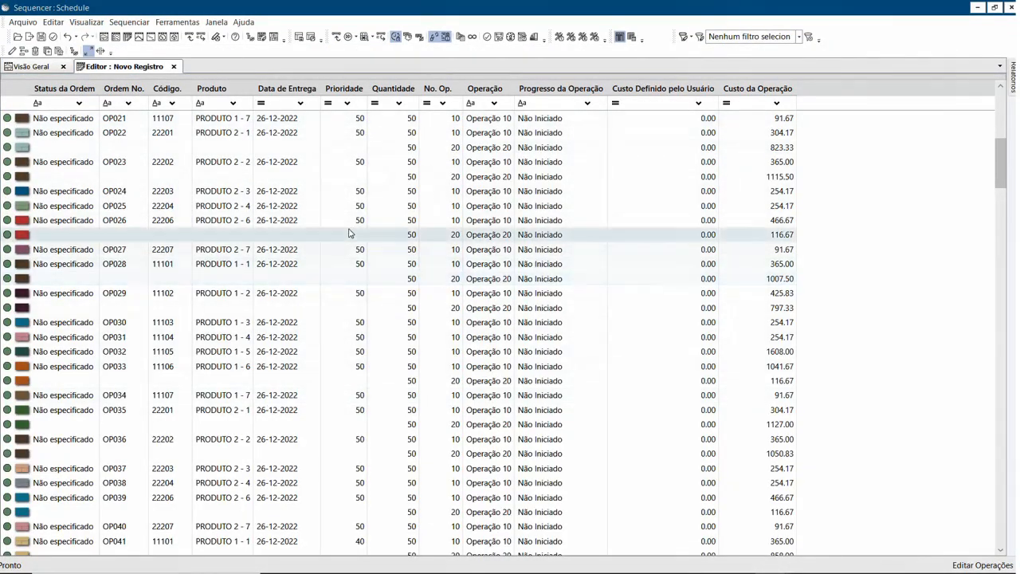
{"action": "left_click", "coordinate": [348, 233]}
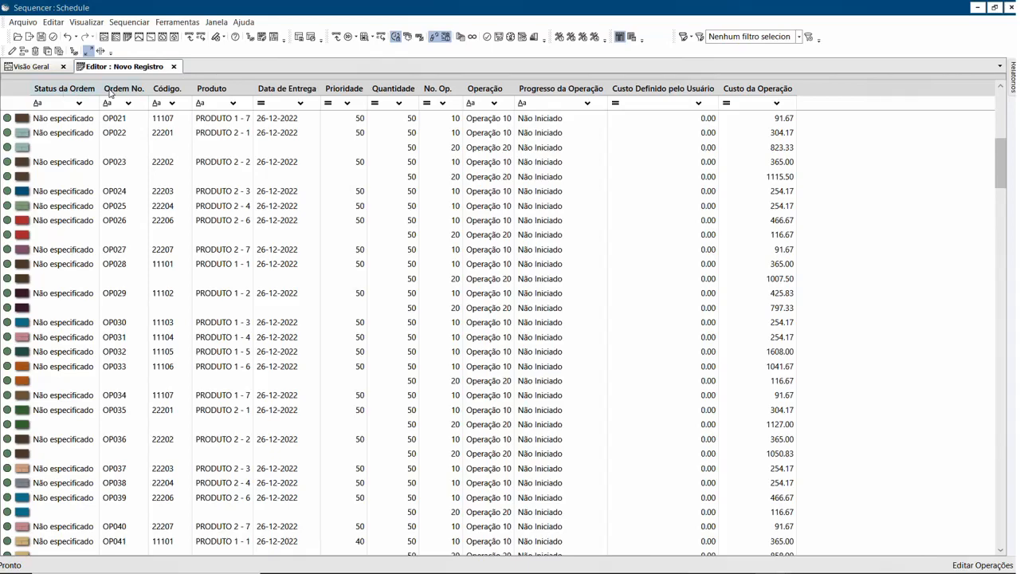
{"action": "left_click_drag", "start_coordinate": [71, 94], "coordinate": [291, 49]}
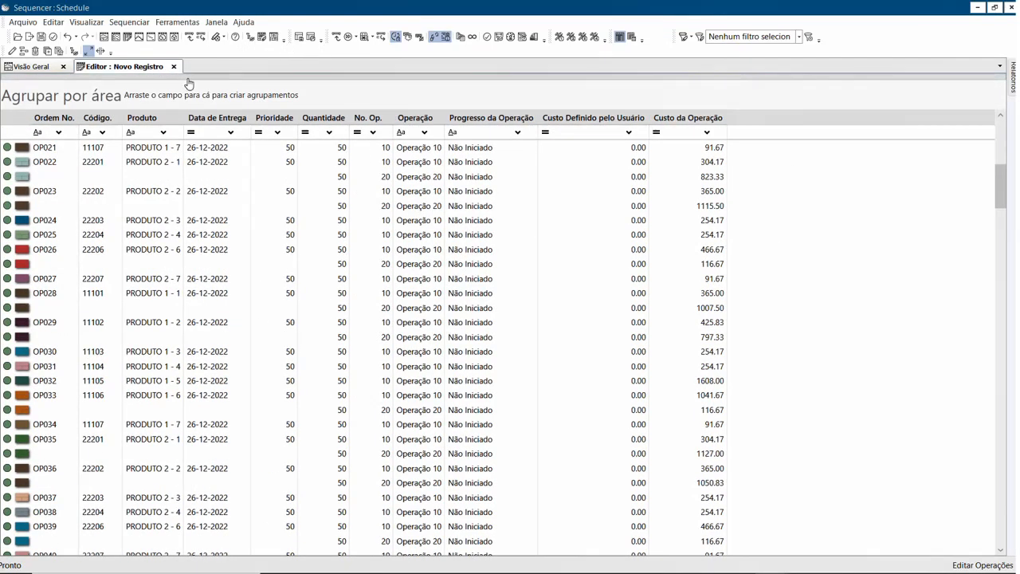
{"action": "left_click", "coordinate": [270, 77]}
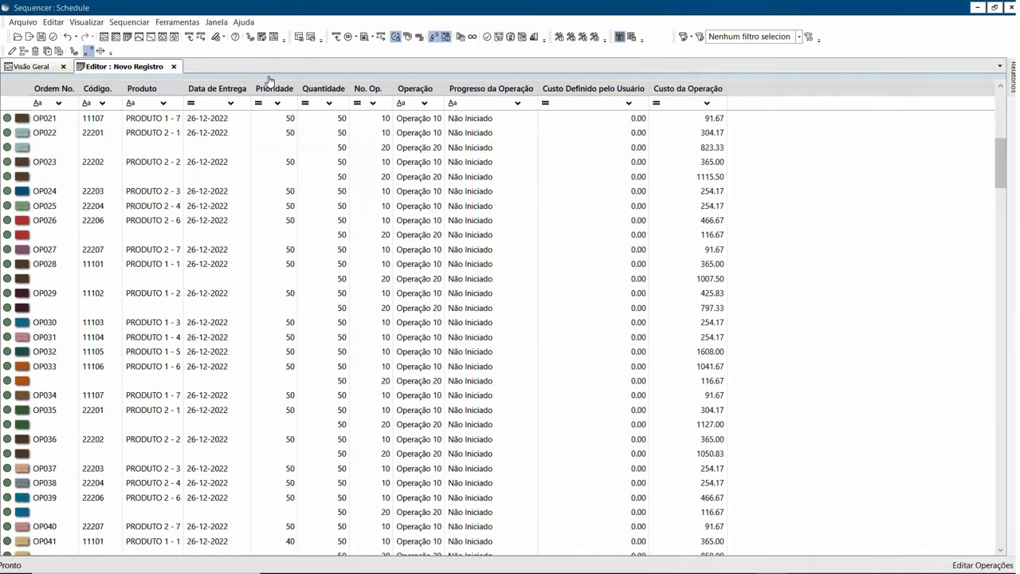
- Open the field selector and remove the Custo Definido pelo Usuário column from the grid
{"action": "right_click", "coordinate": [767, 92]}
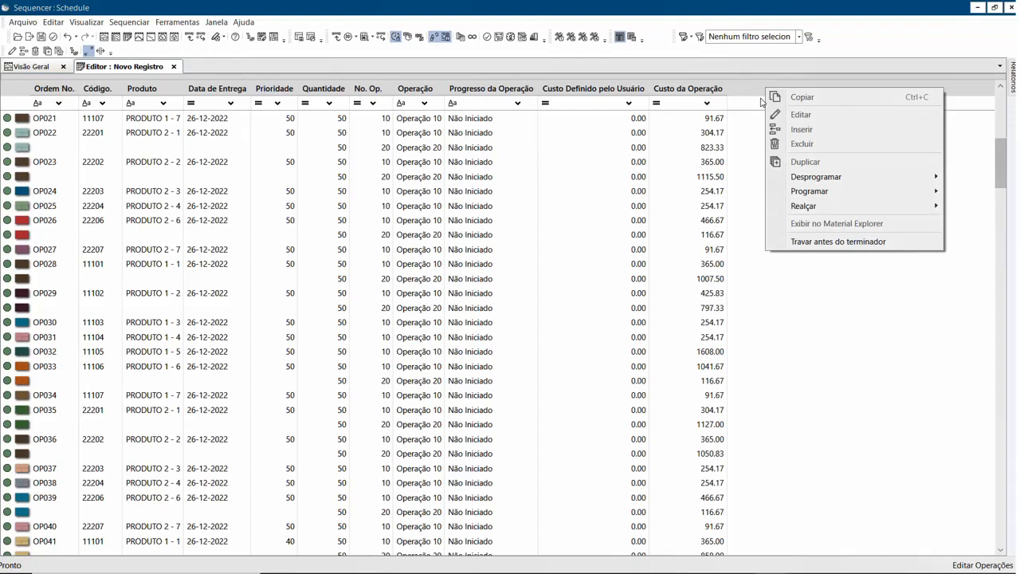
{"action": "right_click", "coordinate": [723, 95]}
{"action": "right_click", "coordinate": [691, 89]}
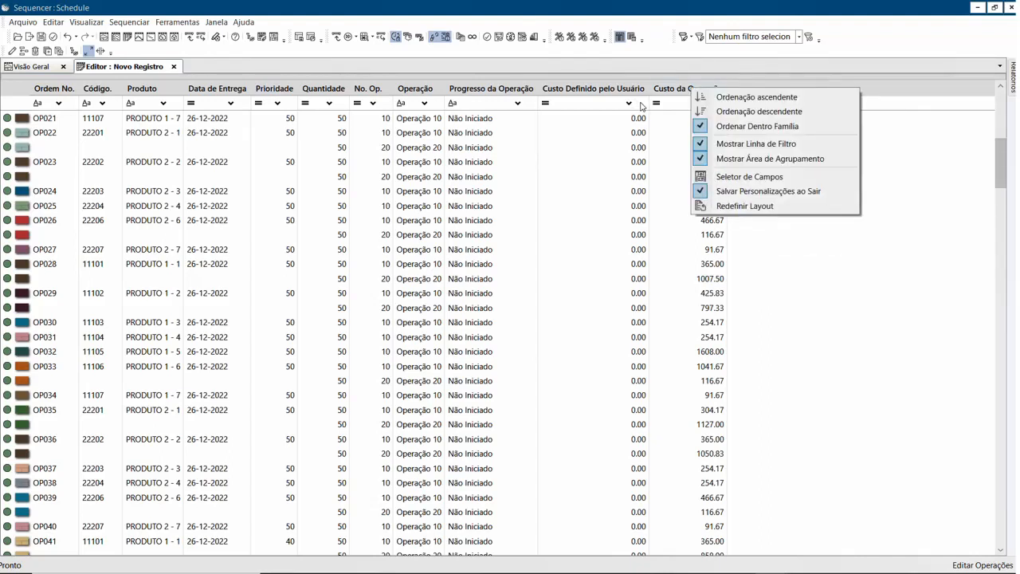
{"action": "left_click", "coordinate": [727, 179]}
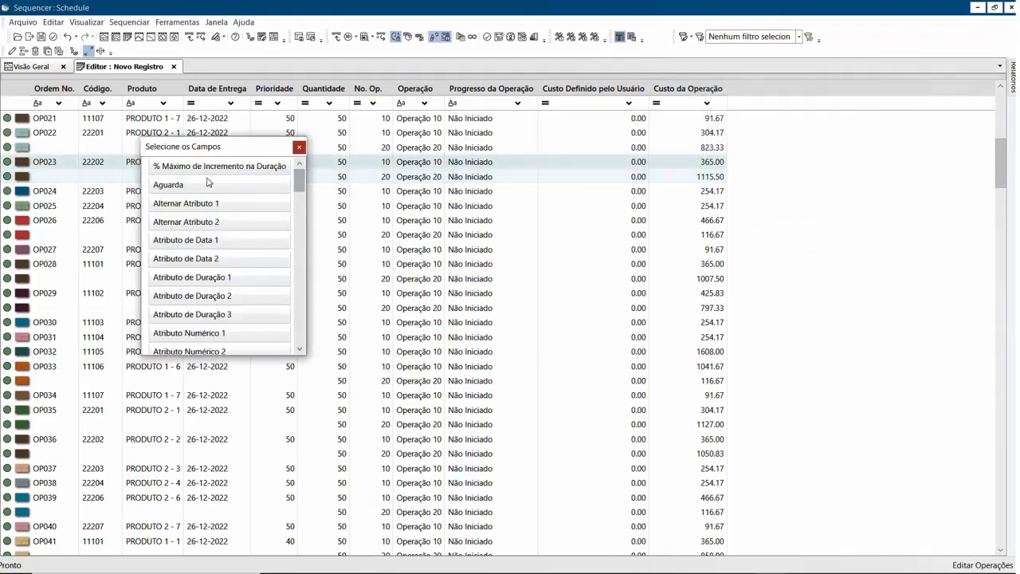
{"action": "left_click_drag", "start_coordinate": [196, 151], "coordinate": [810, 64]}
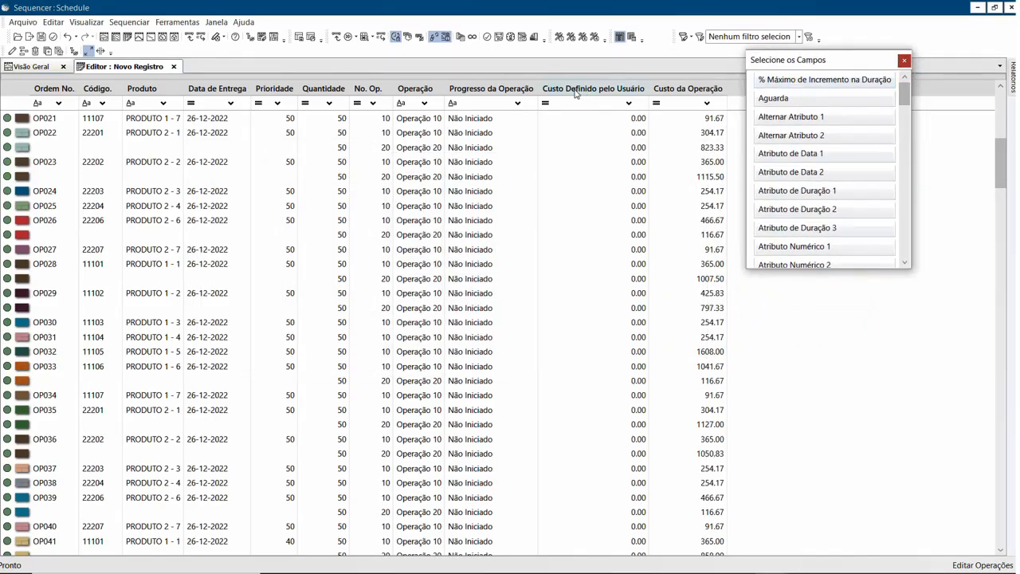
{"action": "left_click_drag", "start_coordinate": [575, 94], "coordinate": [794, 162]}
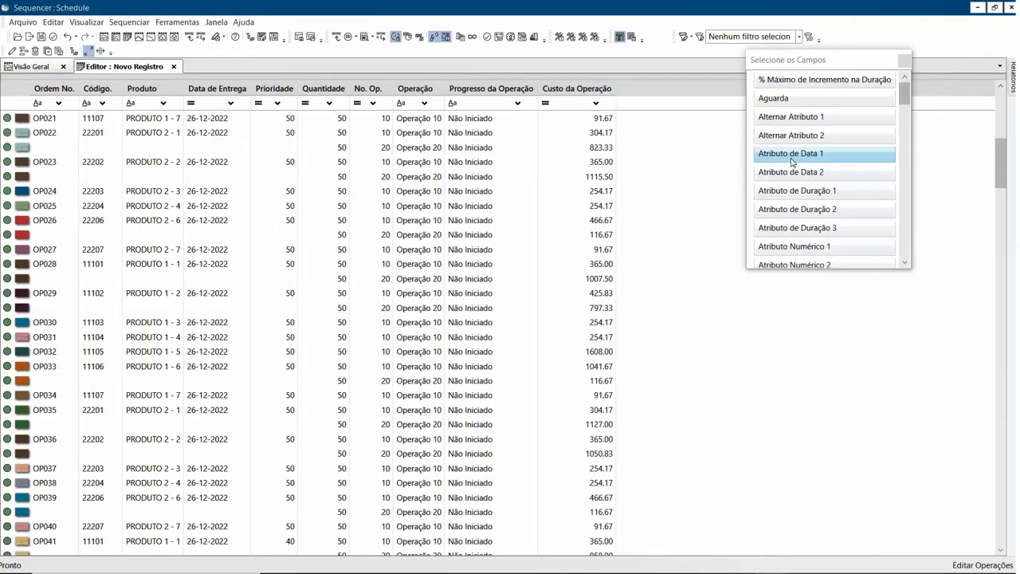
- Add the Tabela Tamanho and Tabela Cliente fields as columns right after Ordem No. and close the field selector
{"action": "left_click_drag", "start_coordinate": [798, 65], "coordinate": [692, 85]}
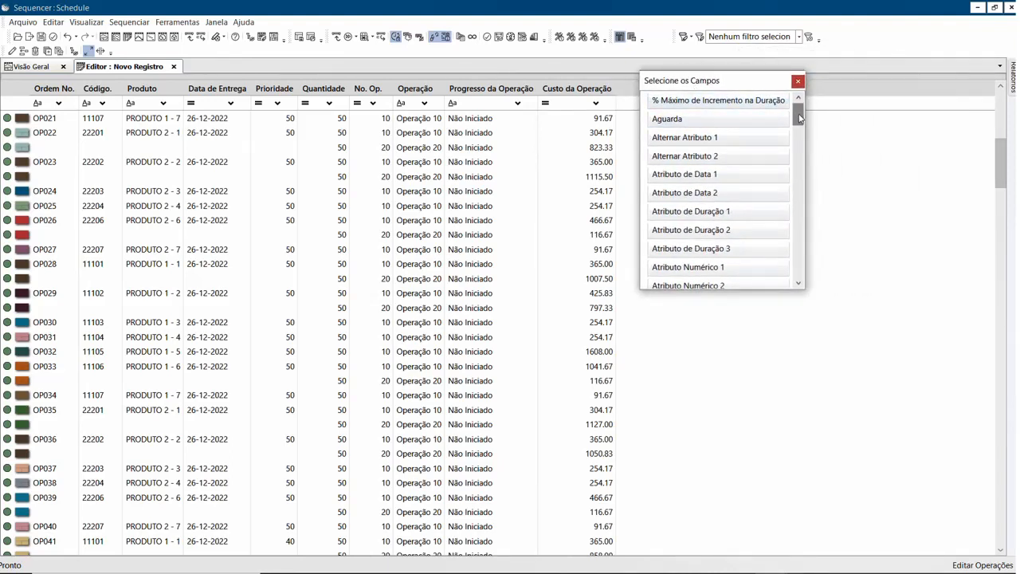
{"action": "left_click_drag", "start_coordinate": [799, 118], "coordinate": [800, 229]}
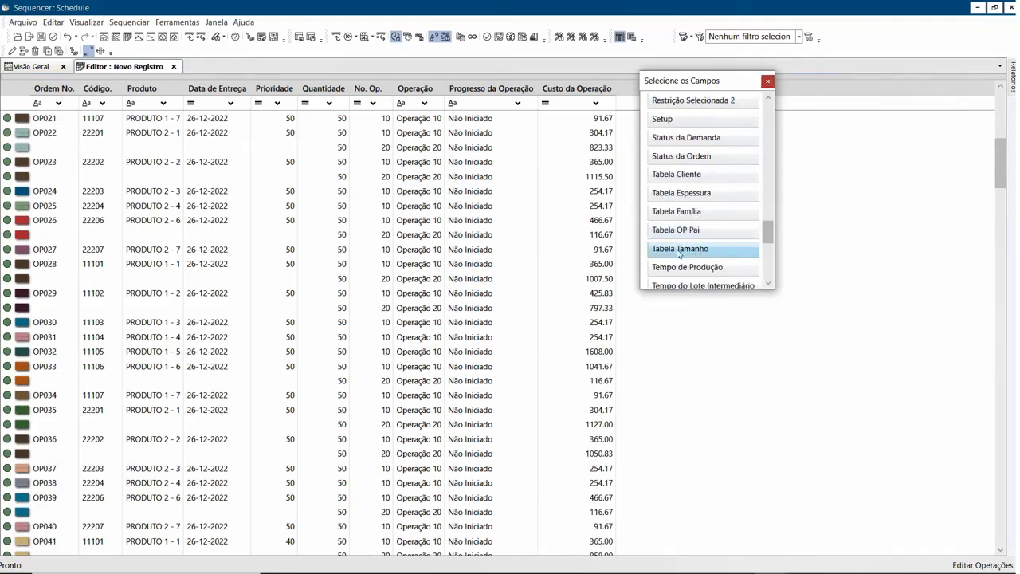
{"action": "left_click_drag", "start_coordinate": [686, 255], "coordinate": [375, 185]}
{"action": "left_click_drag", "start_coordinate": [243, 127], "coordinate": [79, 96]}
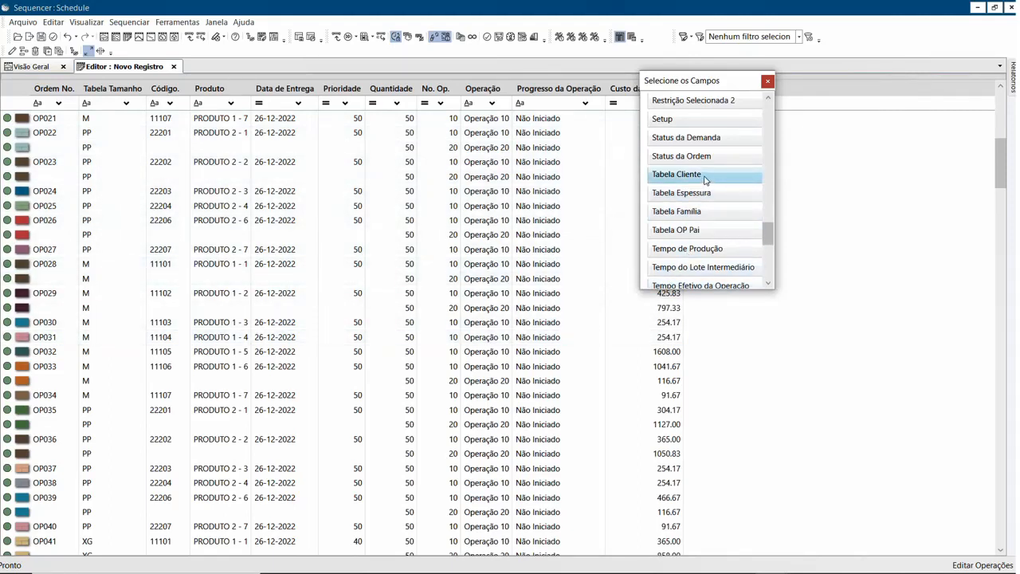
{"action": "left_click_drag", "start_coordinate": [704, 176], "coordinate": [150, 96]}
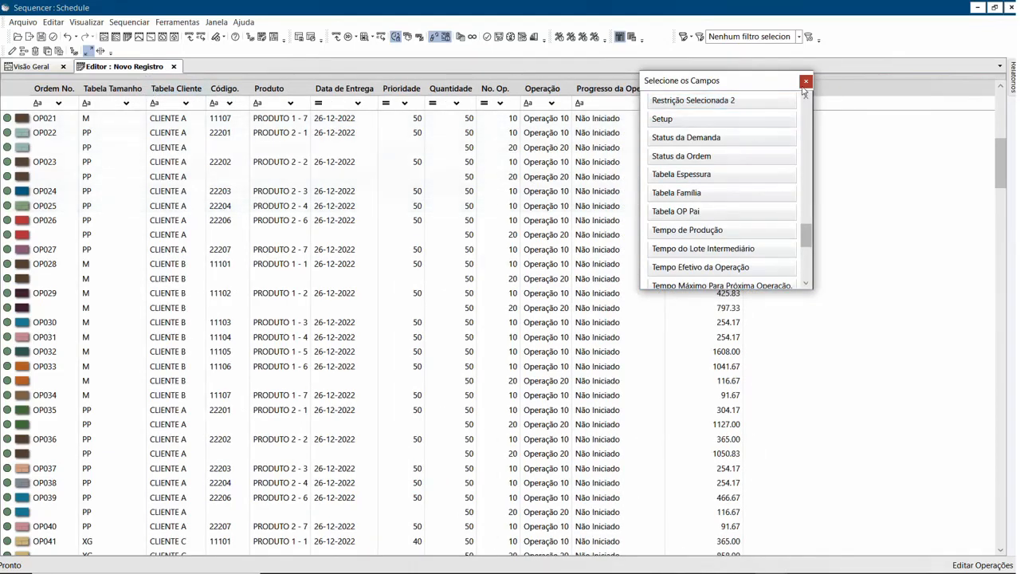
{"action": "left_click", "coordinate": [806, 81]}
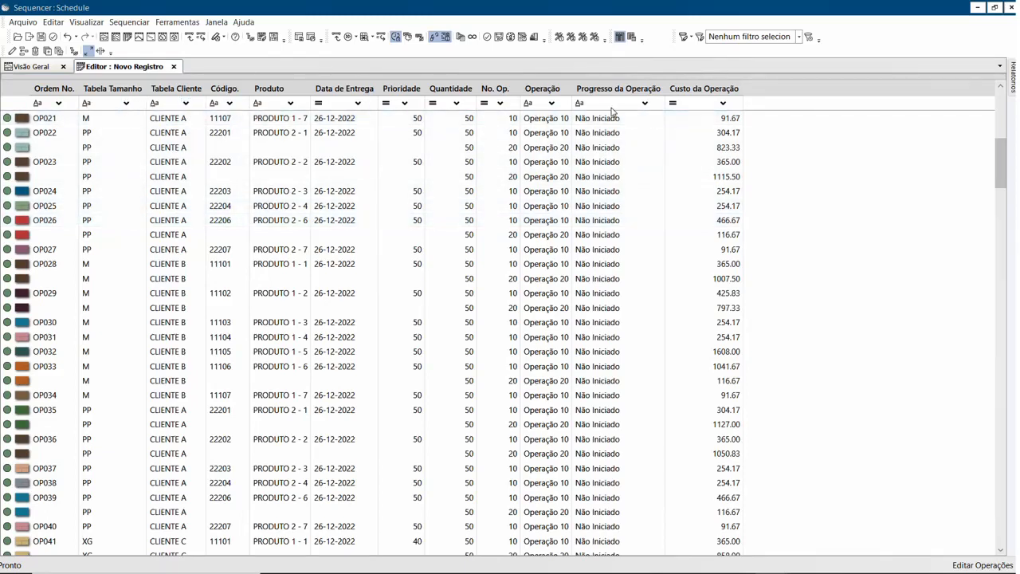
- Filter the orders by CLIENTE A in Tabela Cliente and by Operação 10 in Operação
{"action": "left_click", "coordinate": [188, 105]}
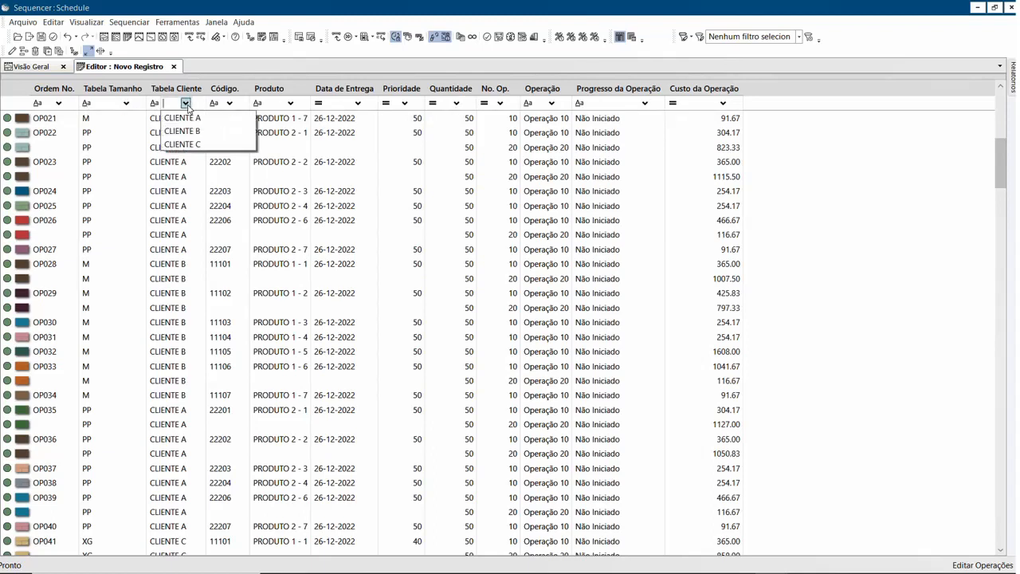
{"action": "left_click", "coordinate": [188, 104]}
{"action": "left_click", "coordinate": [187, 105]}
{"action": "left_click", "coordinate": [182, 117]}
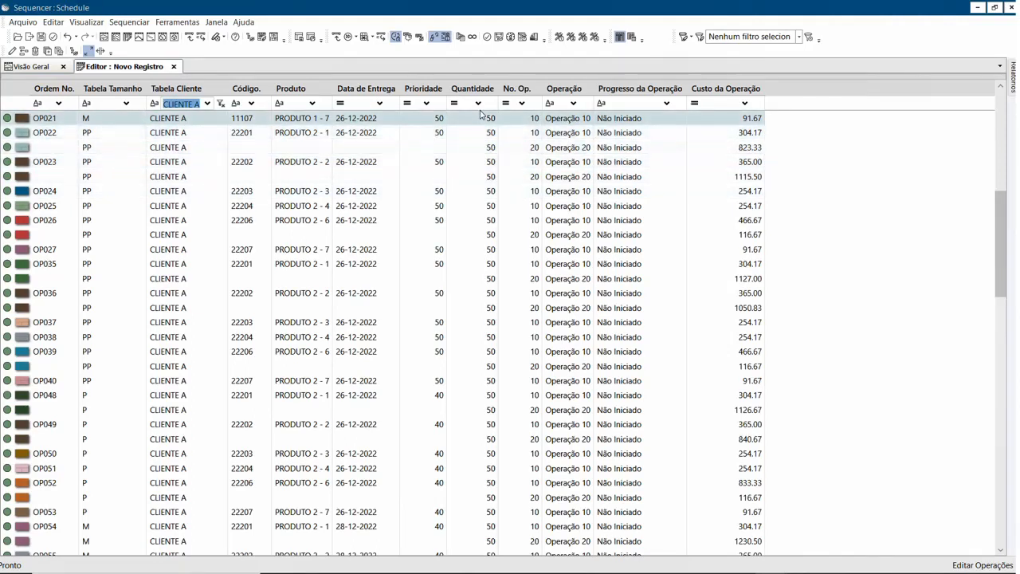
{"action": "left_click", "coordinate": [573, 104]}
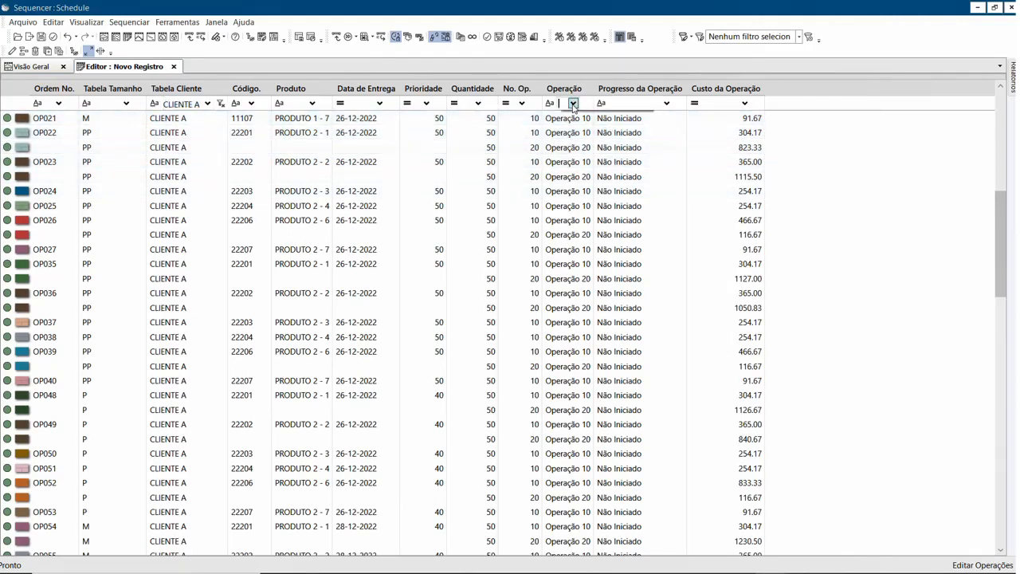
{"action": "left_click", "coordinate": [594, 118]}
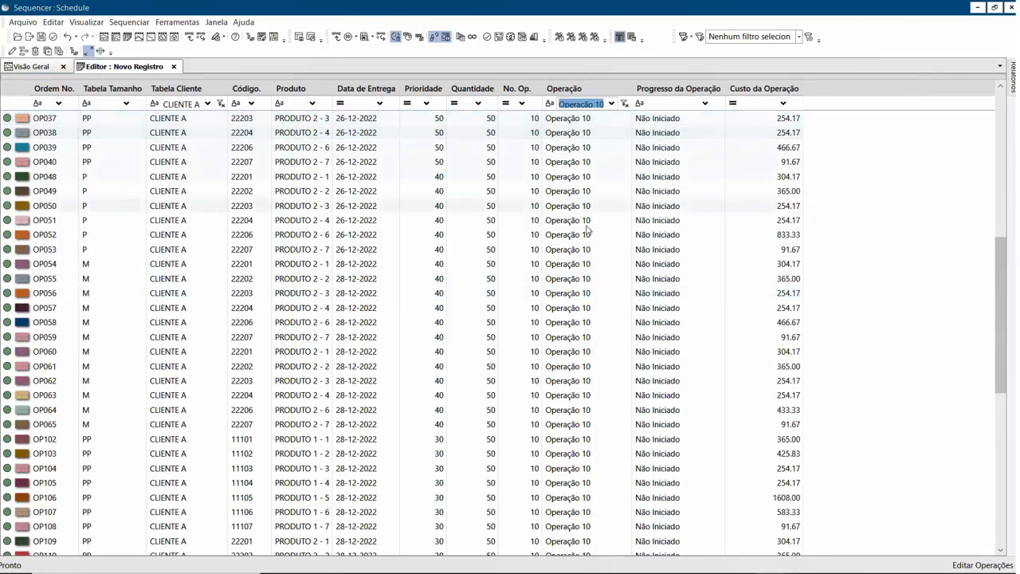
- Clear the filters on the Operação and Tabela Cliente columns
{"action": "left_click", "coordinate": [626, 107]}
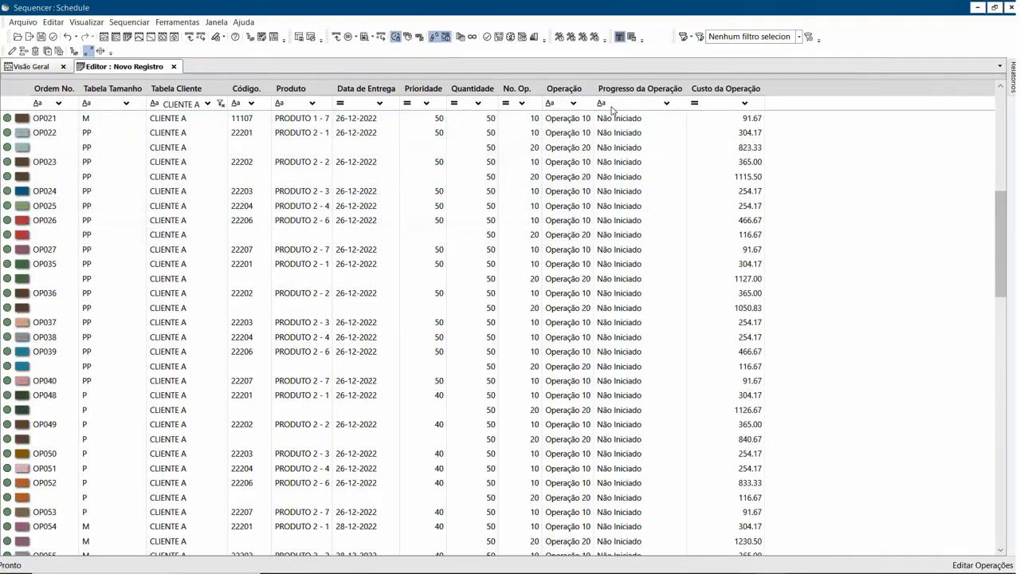
{"action": "left_click", "coordinate": [220, 107]}
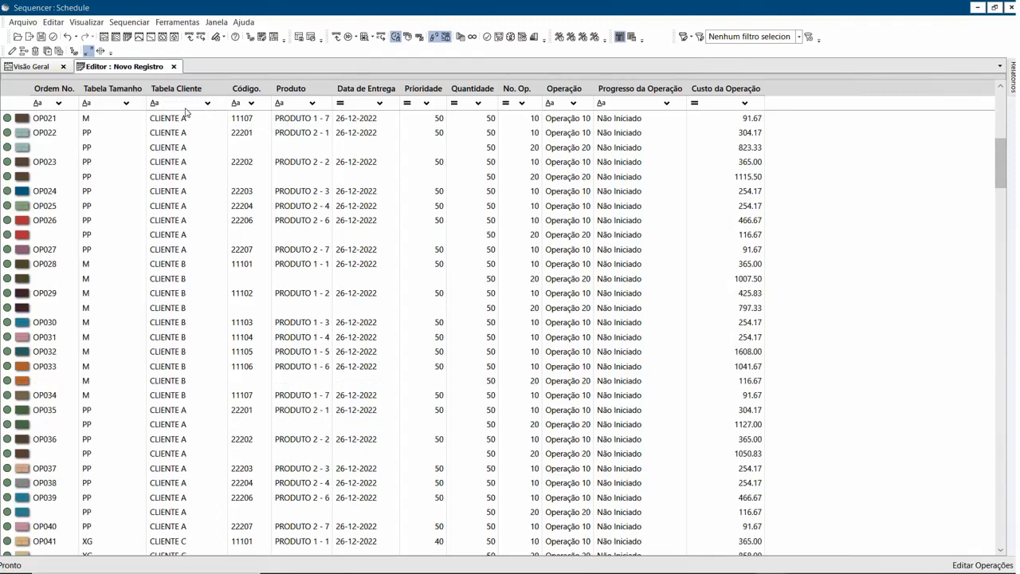
- Filter Tabela Cliente with Não contém CLIENTE A, review the remaining orders, and clear the filter value
{"action": "left_click", "coordinate": [155, 106]}
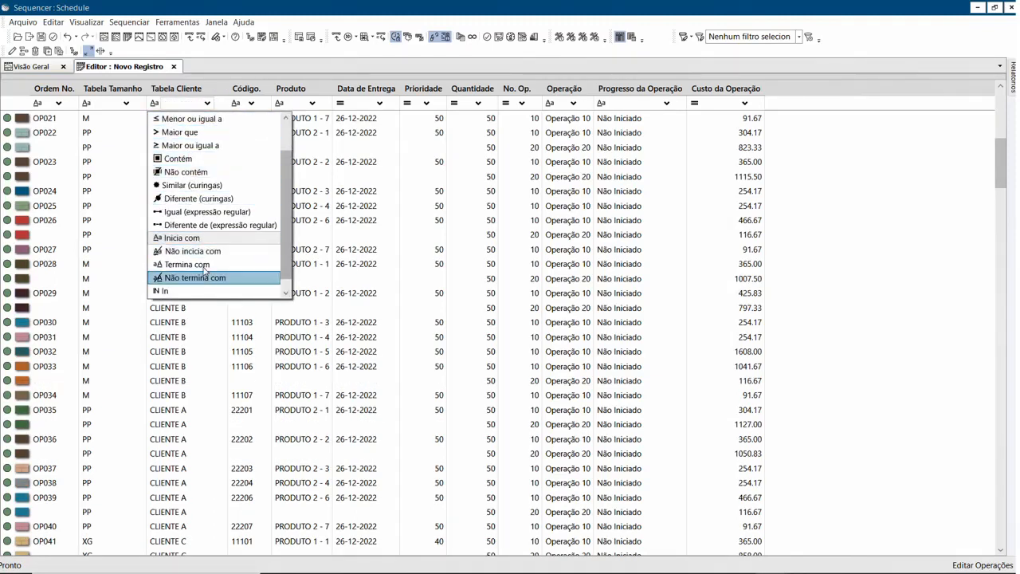
{"action": "left_click", "coordinate": [177, 172]}
{"action": "left_click", "coordinate": [208, 103]}
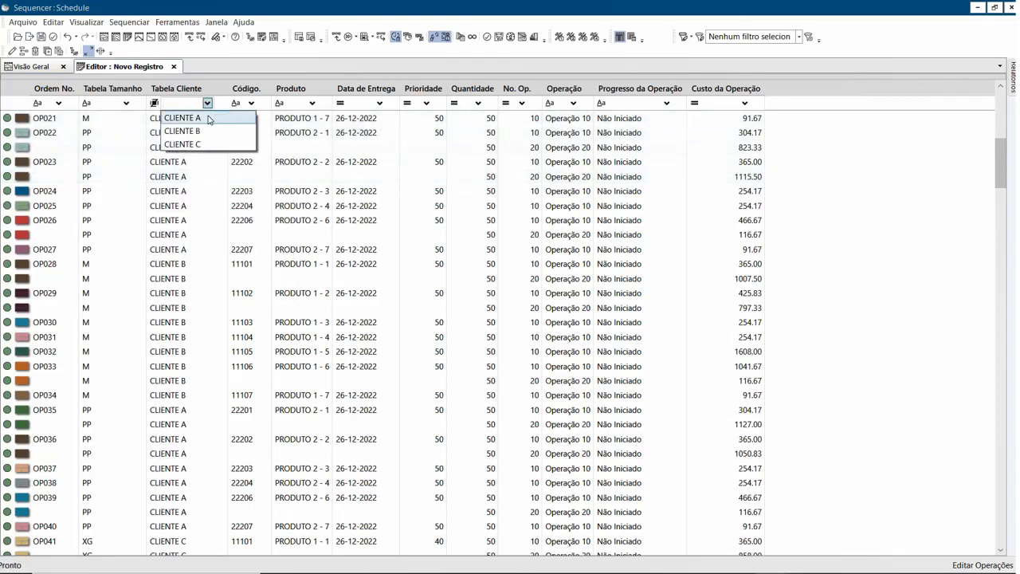
{"action": "left_click", "coordinate": [209, 120]}
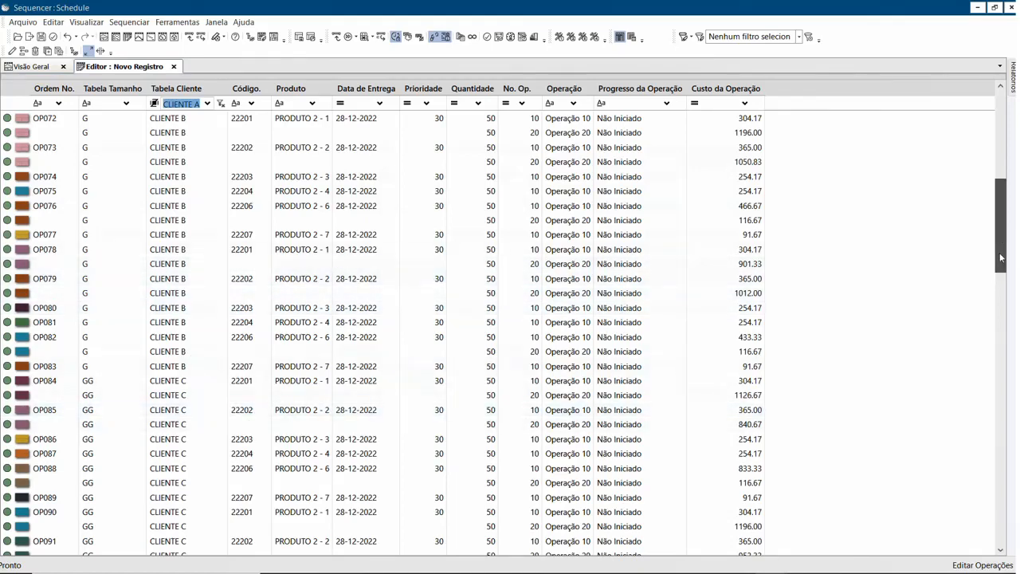
{"action": "left_click_drag", "start_coordinate": [1001, 257], "coordinate": [1001, 167]}
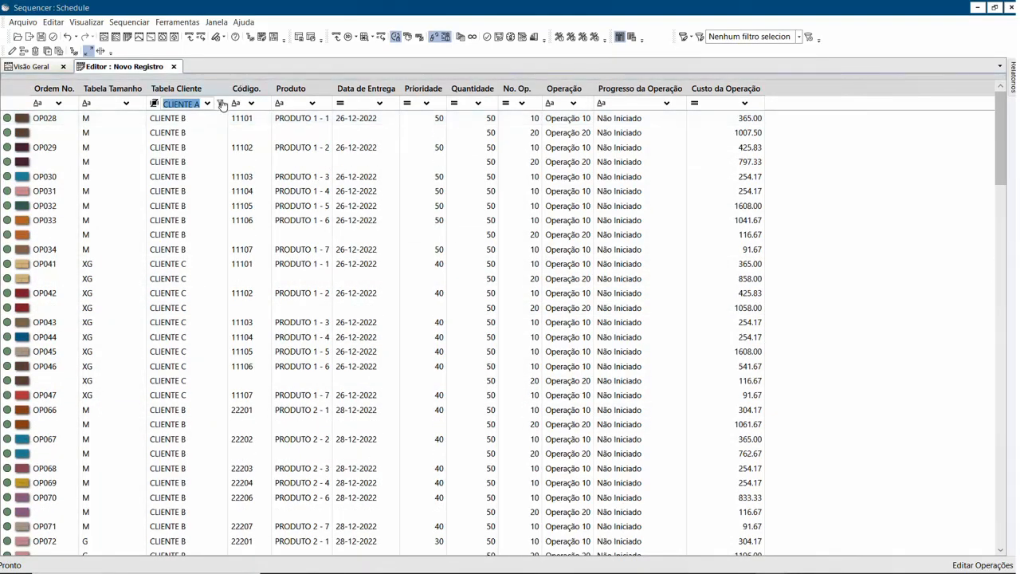
{"action": "left_click", "coordinate": [221, 104]}
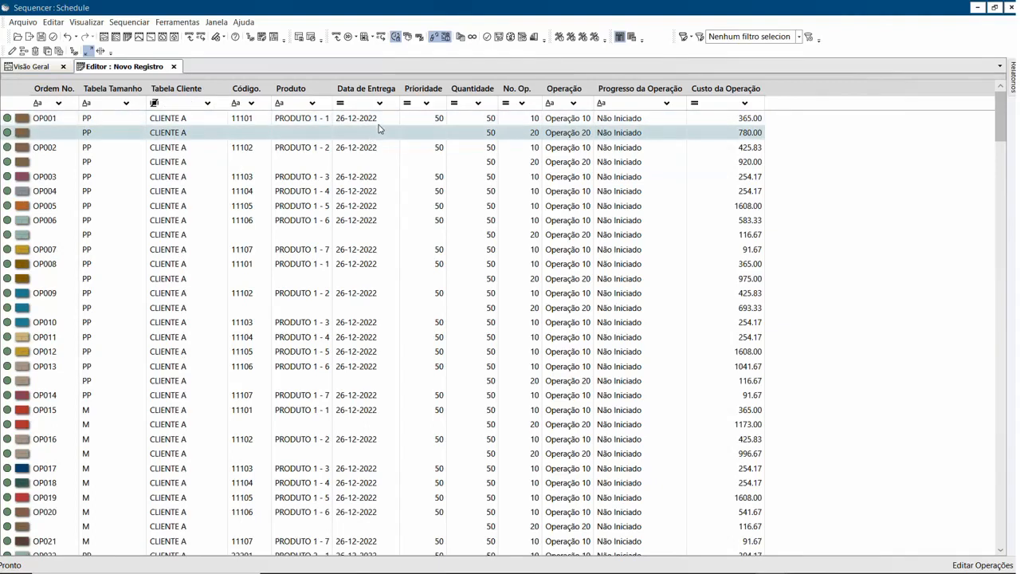
- Filter the Data de Entrega column with the condition Menor que 30-12-2022
{"action": "left_click", "coordinate": [340, 104]}
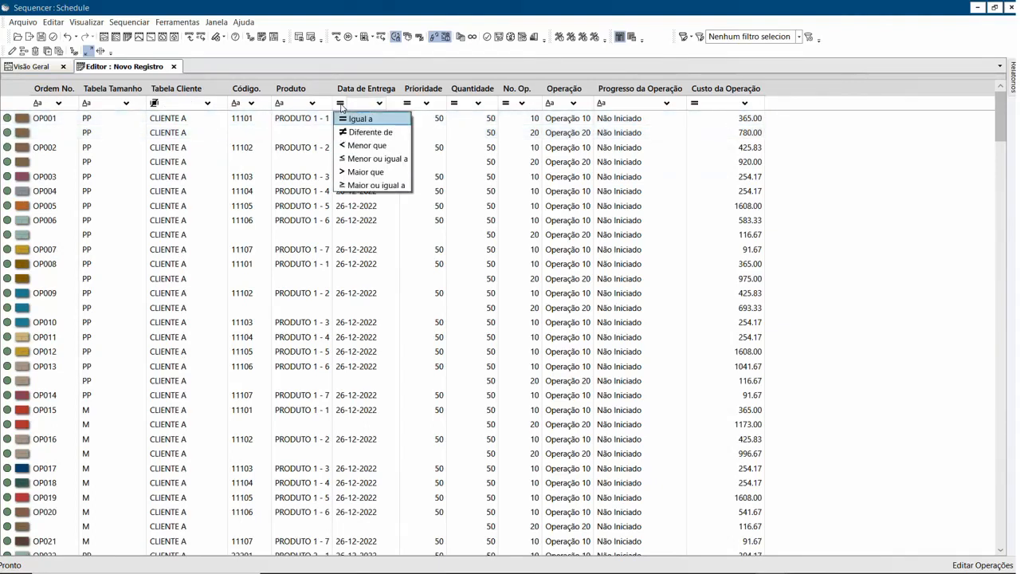
{"action": "left_click", "coordinate": [363, 146]}
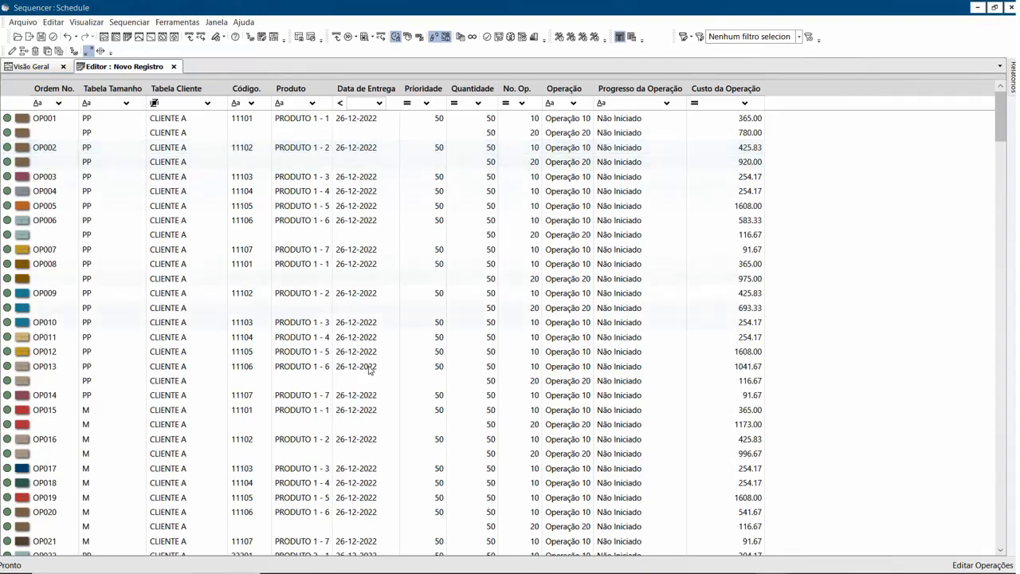
{"action": "scroll", "coordinate": [371, 397], "scroll_direction": "down", "scroll_amount": 3}
{"action": "scroll", "coordinate": [371, 396], "scroll_direction": "down", "scroll_amount": 20}
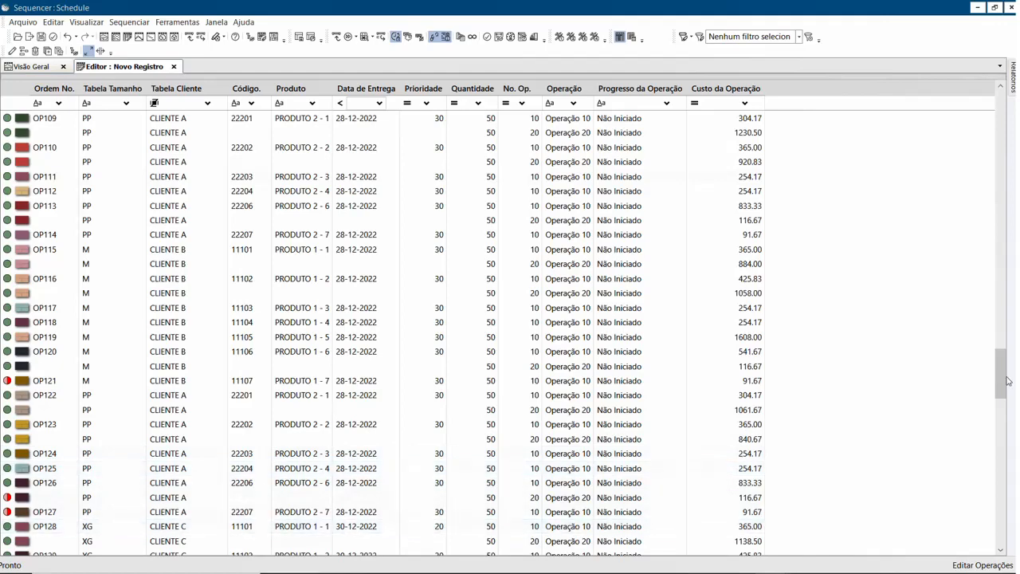
{"action": "left_click_drag", "start_coordinate": [1006, 378], "coordinate": [1006, 116]}
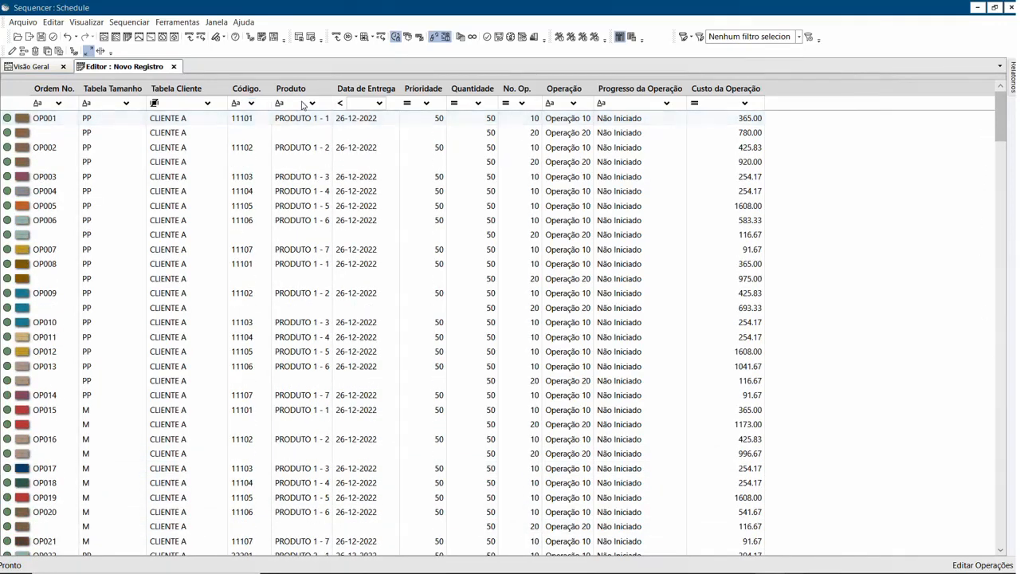
{"action": "left_click", "coordinate": [380, 104]}
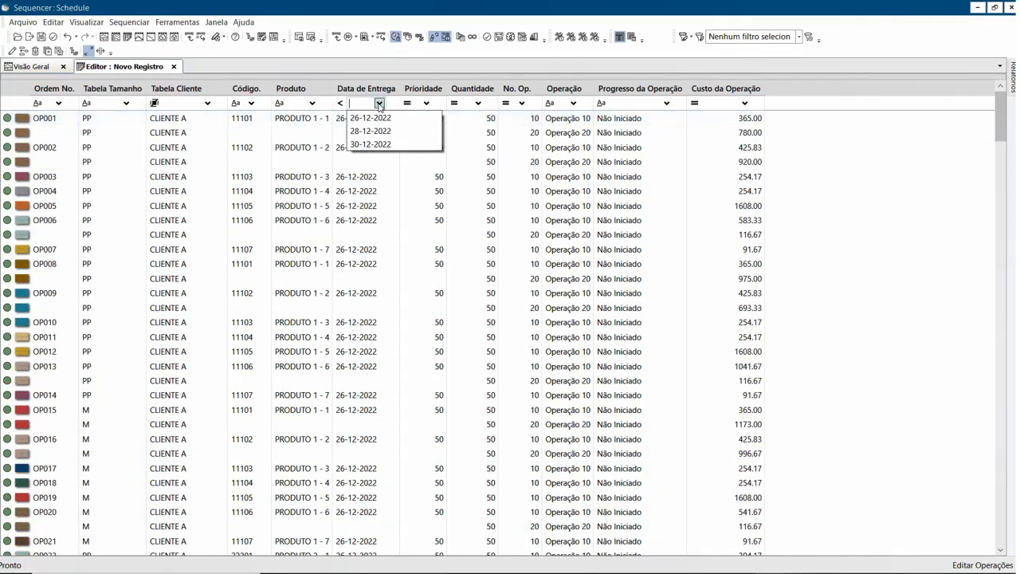
{"action": "left_click", "coordinate": [372, 143]}
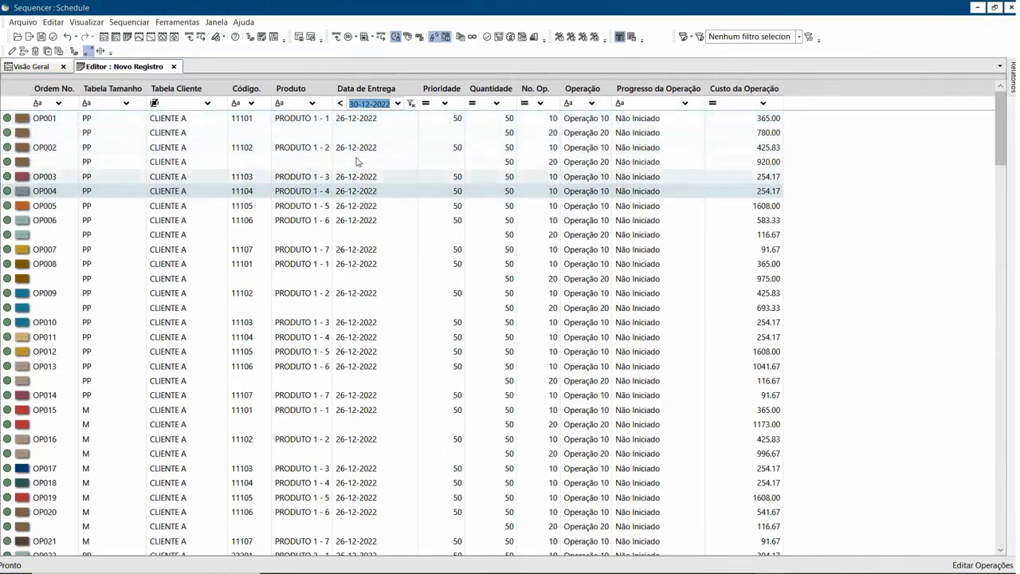
- Set the Data de Entrega filter date to 28-12-2022, trying Menor ou igual a before settling on Maior ou igual a
{"action": "left_click", "coordinate": [397, 104]}
{"action": "left_click", "coordinate": [379, 133]}
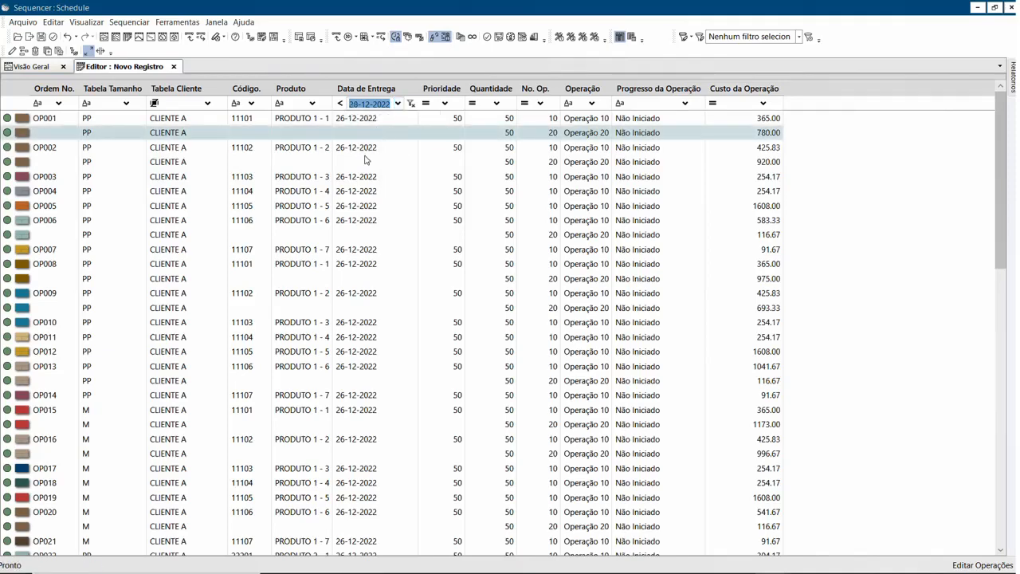
{"action": "left_click", "coordinate": [340, 103]}
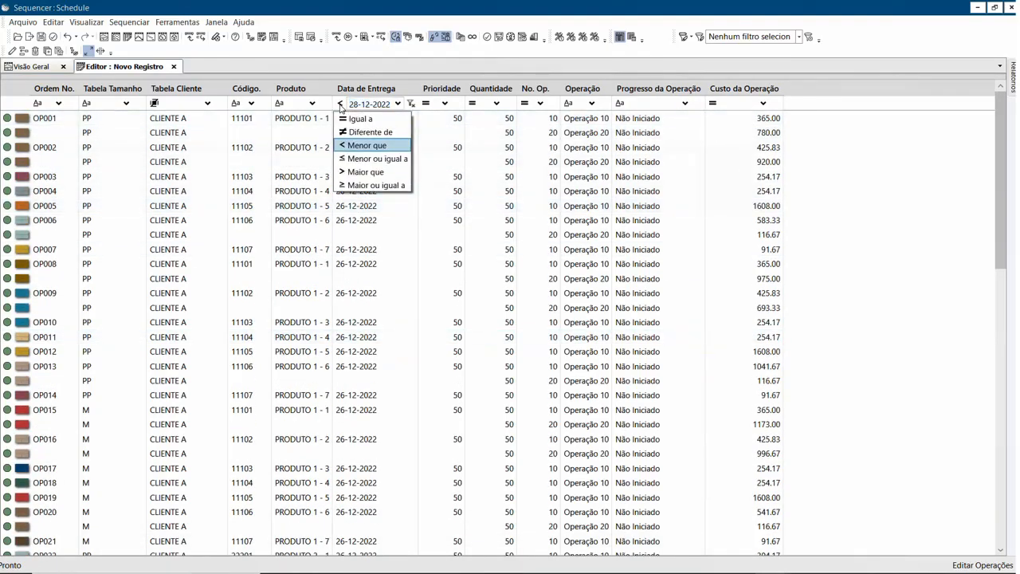
{"action": "left_click", "coordinate": [359, 159]}
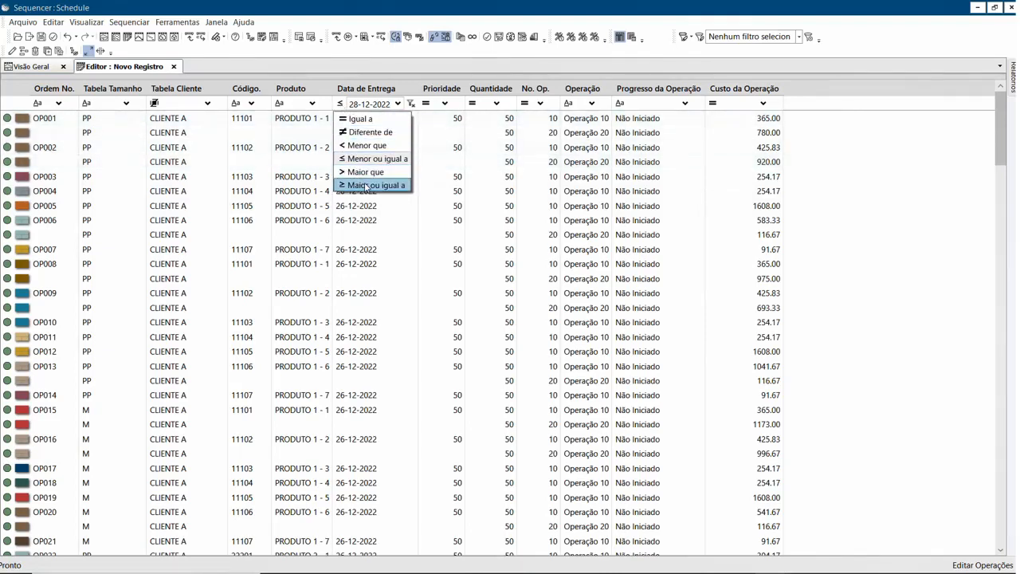
{"action": "left_click", "coordinate": [367, 185]}
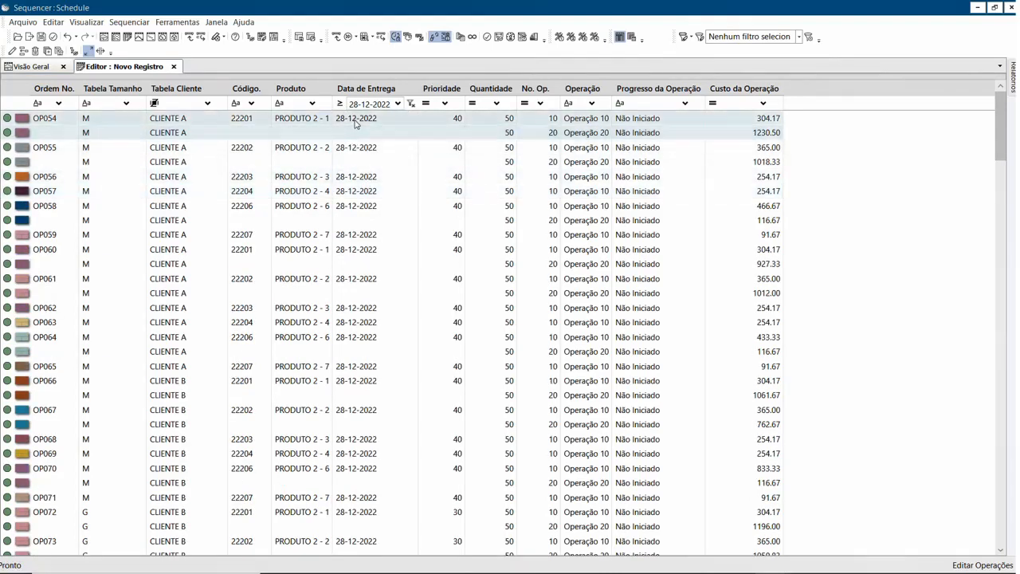
- Try the Maior que condition on the Data de Entrega filter, restore Maior ou igual a, and clear the filter date
{"action": "left_click", "coordinate": [359, 172]}
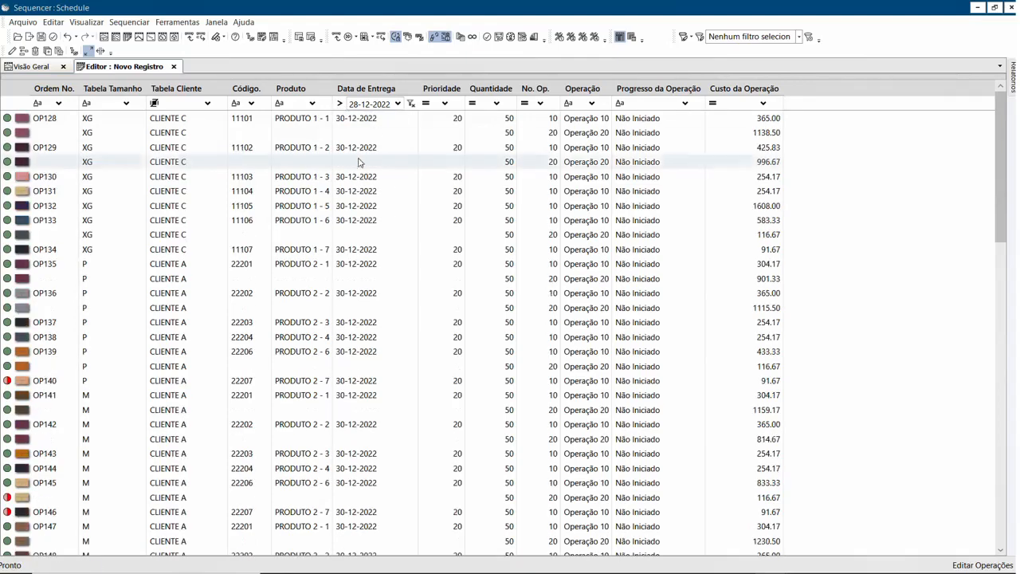
{"action": "left_click", "coordinate": [339, 105]}
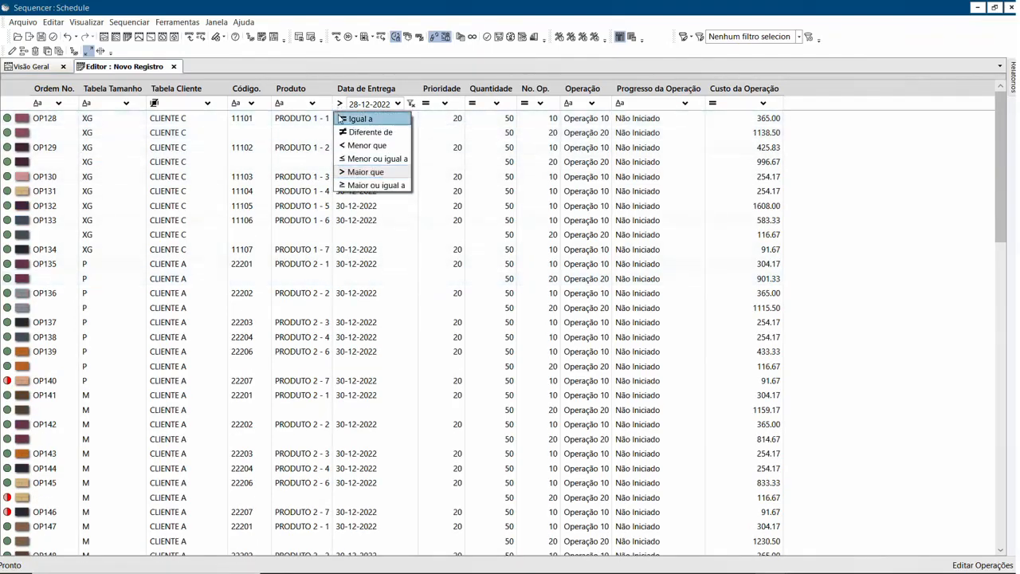
{"action": "left_click", "coordinate": [360, 186]}
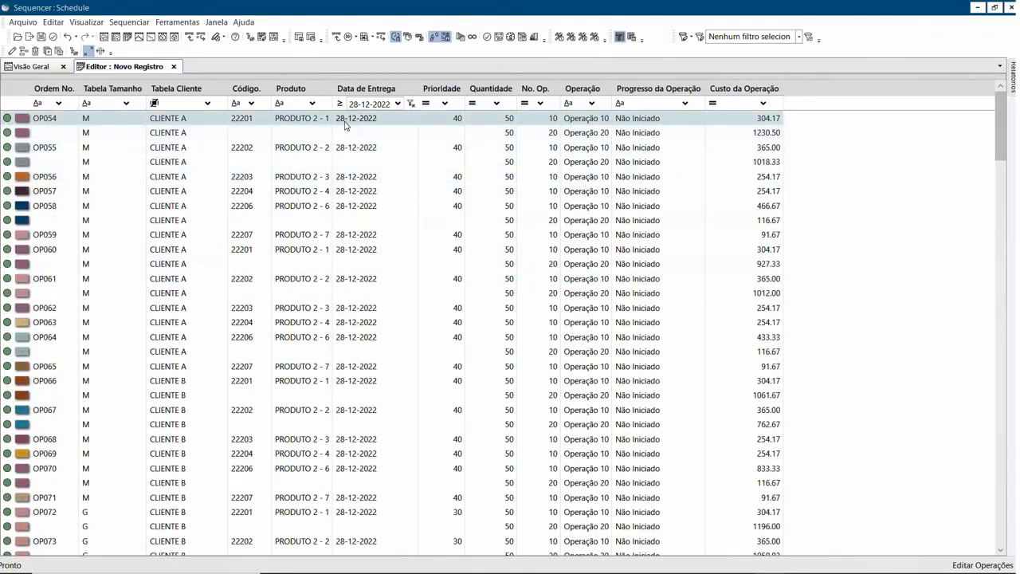
{"action": "left_click", "coordinate": [411, 104]}
{"action": "left_click", "coordinate": [340, 106]}
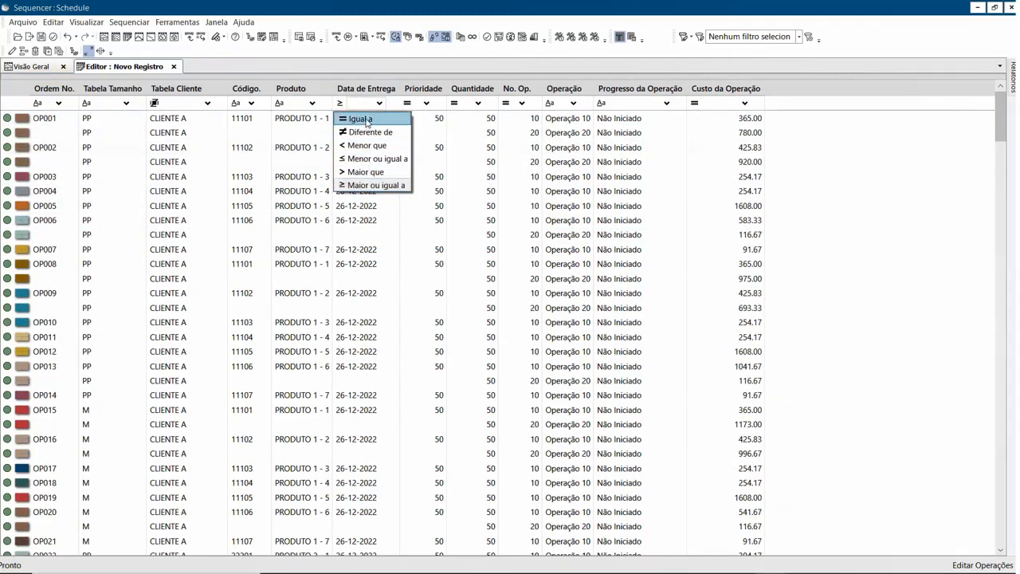
{"action": "left_click", "coordinate": [873, 220]}
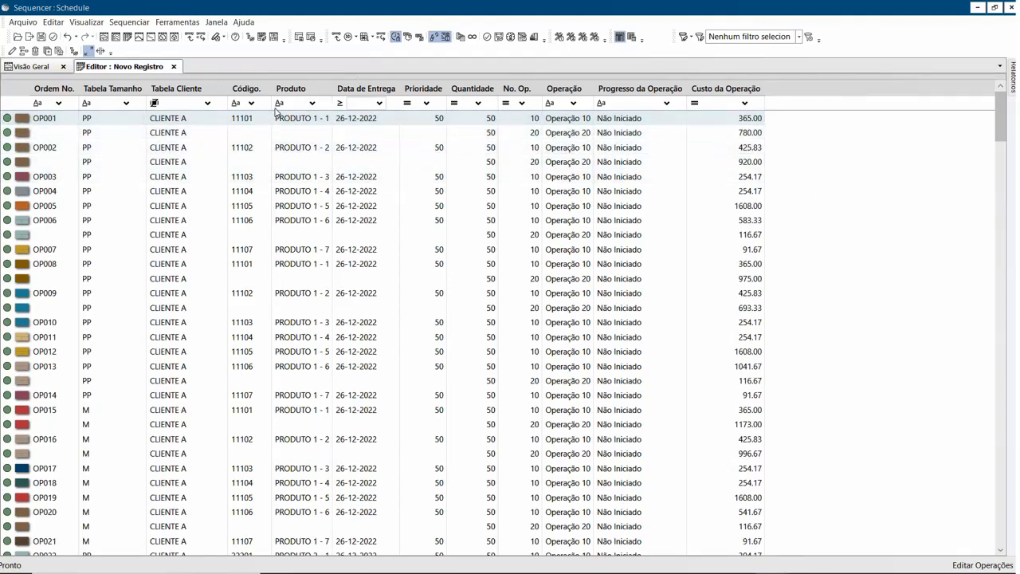
- Widen the Código column and filter it with the condition Contém 11101
{"action": "left_click_drag", "start_coordinate": [272, 103], "coordinate": [342, 104]}
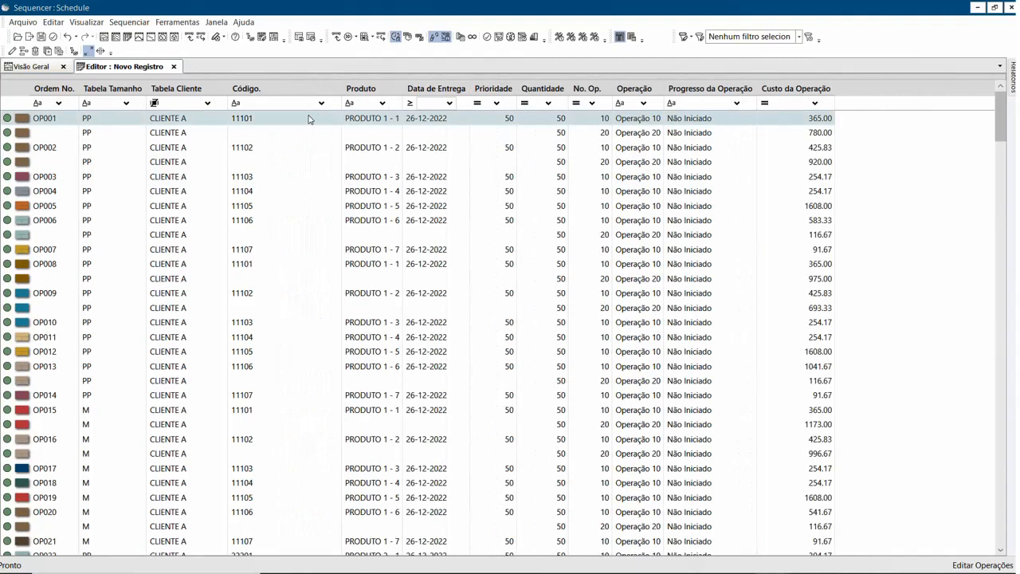
{"action": "left_click", "coordinate": [237, 105]}
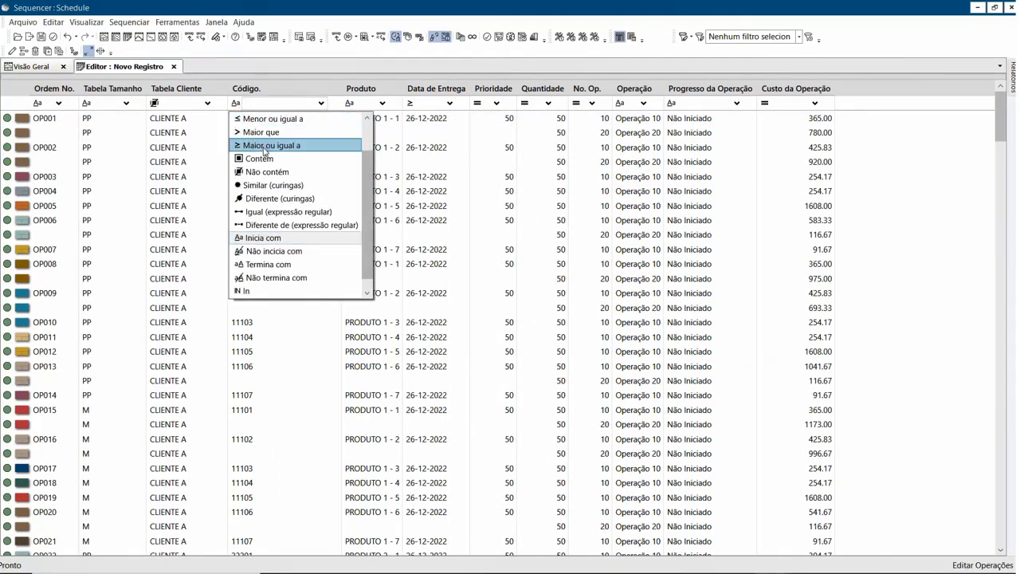
{"action": "left_click", "coordinate": [263, 145]}
{"action": "left_click", "coordinate": [269, 105]}
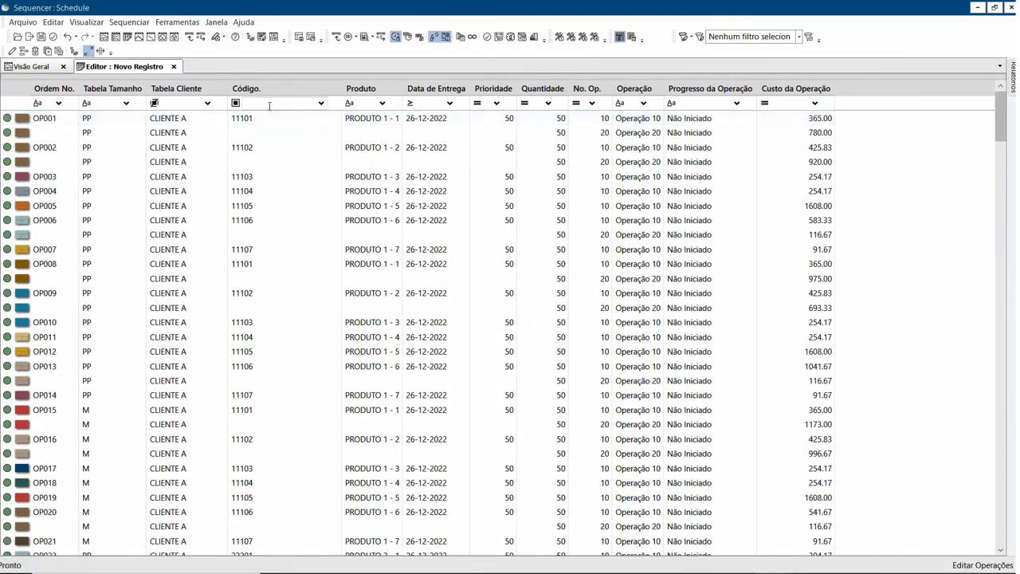
{"action": "type", "text": "111"}
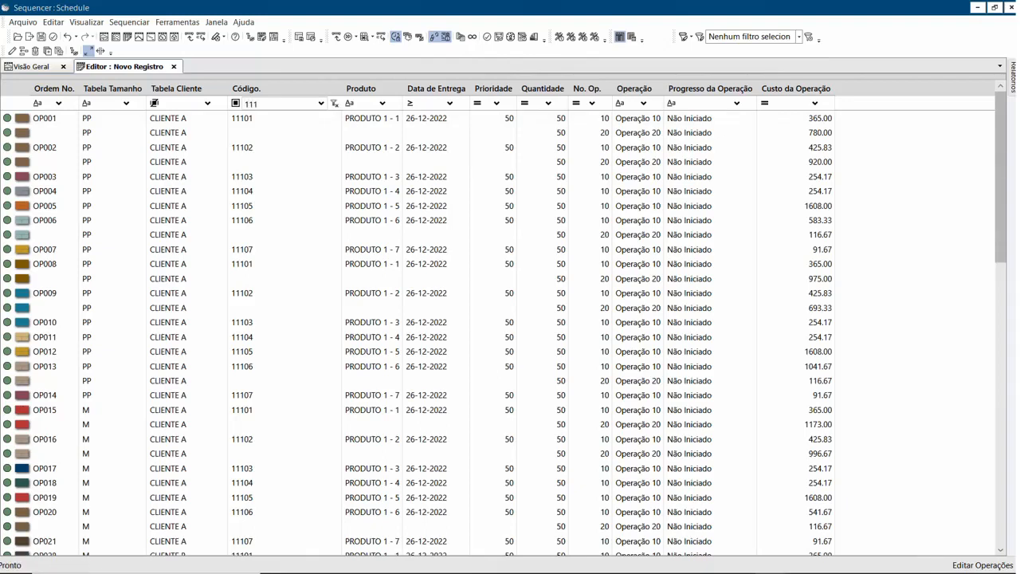
{"action": "type", "text": "01"}
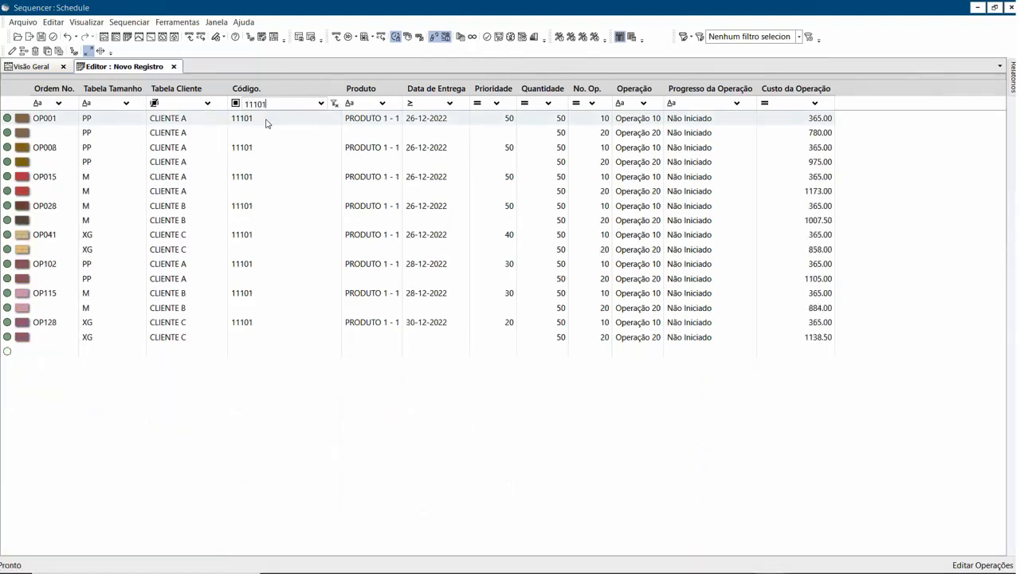
- Review the filtered orders OP001, OP008, OP015 and OP028, and clear the Código filter
{"action": "left_click", "coordinate": [268, 121]}
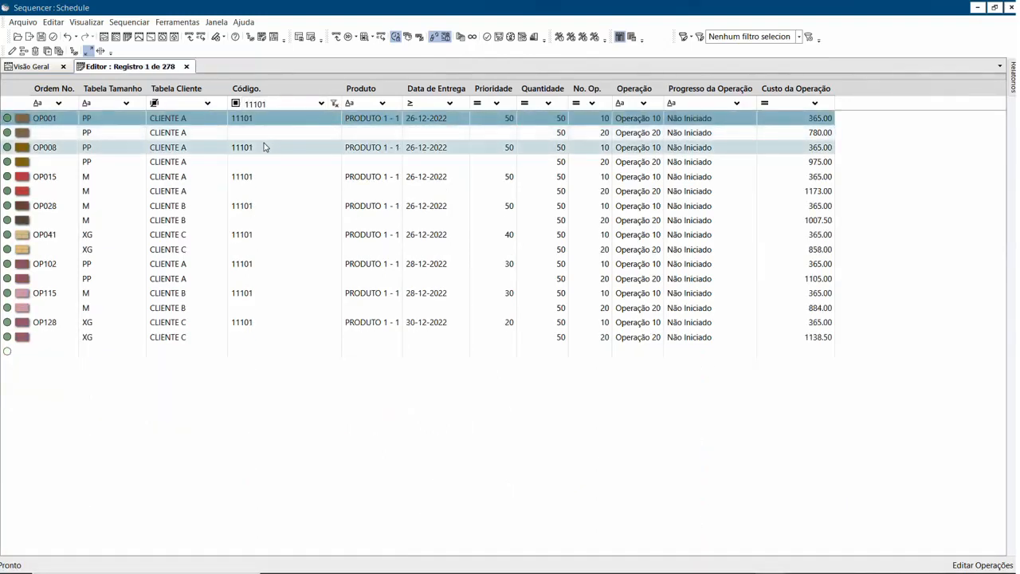
{"action": "left_click", "coordinate": [264, 148]}
{"action": "left_click", "coordinate": [264, 177]}
{"action": "left_click", "coordinate": [265, 208]}
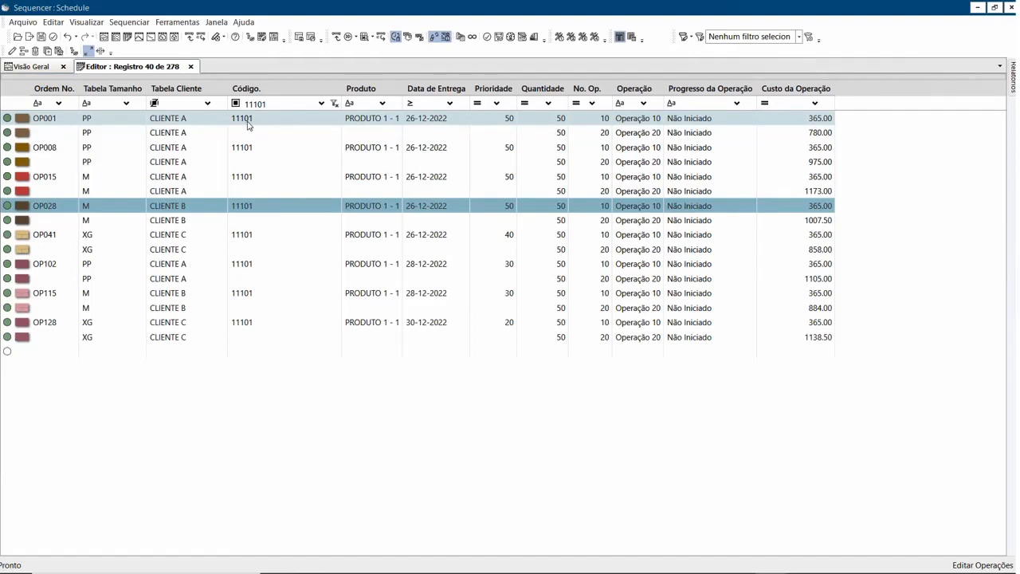
{"action": "left_click", "coordinate": [335, 103]}
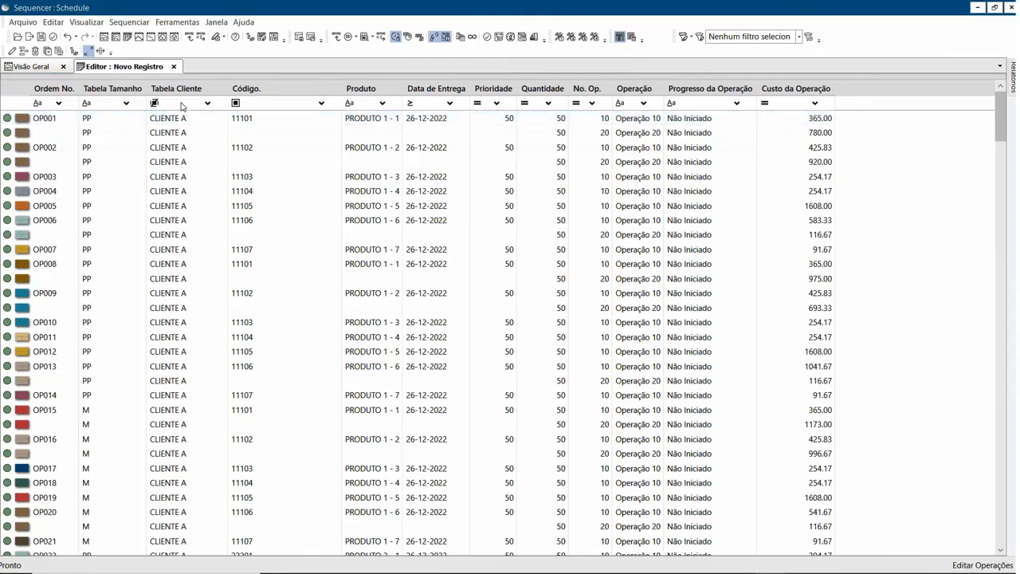
- Set the filter conditions of the Tabela Cliente and Código columns to Inicia com
{"action": "left_click", "coordinate": [156, 103]}
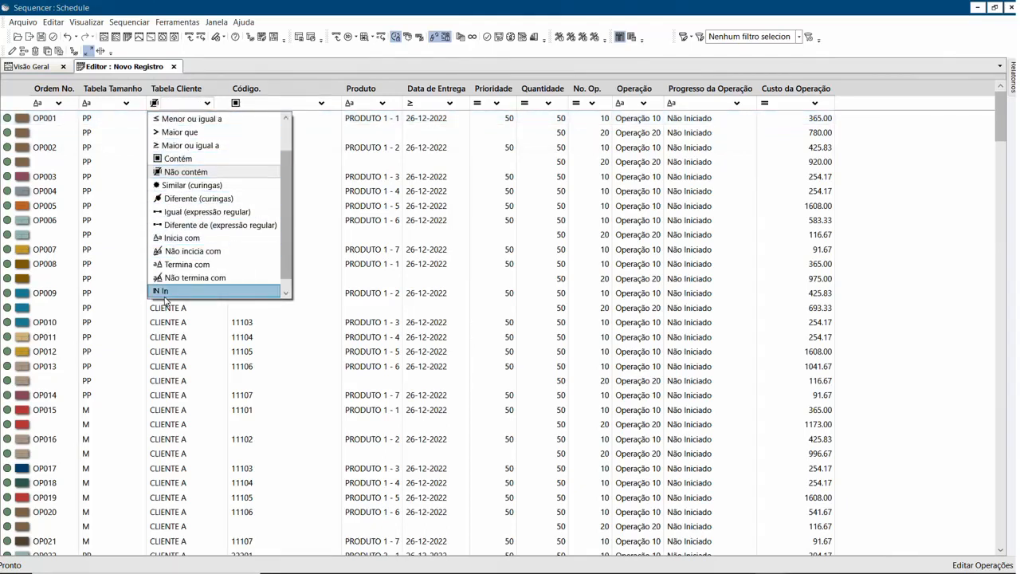
{"action": "left_click", "coordinate": [183, 241]}
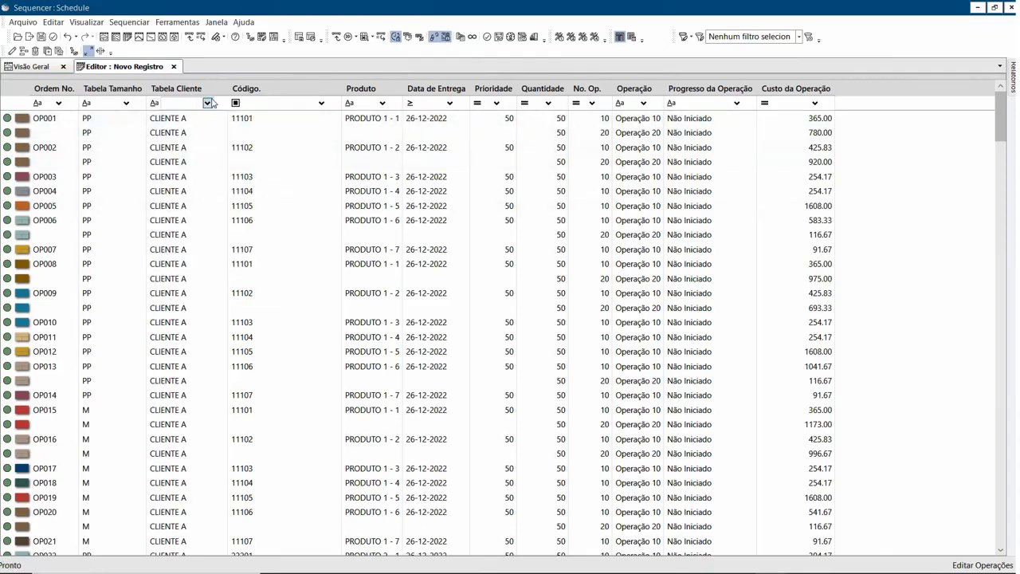
{"action": "left_click", "coordinate": [236, 104]}
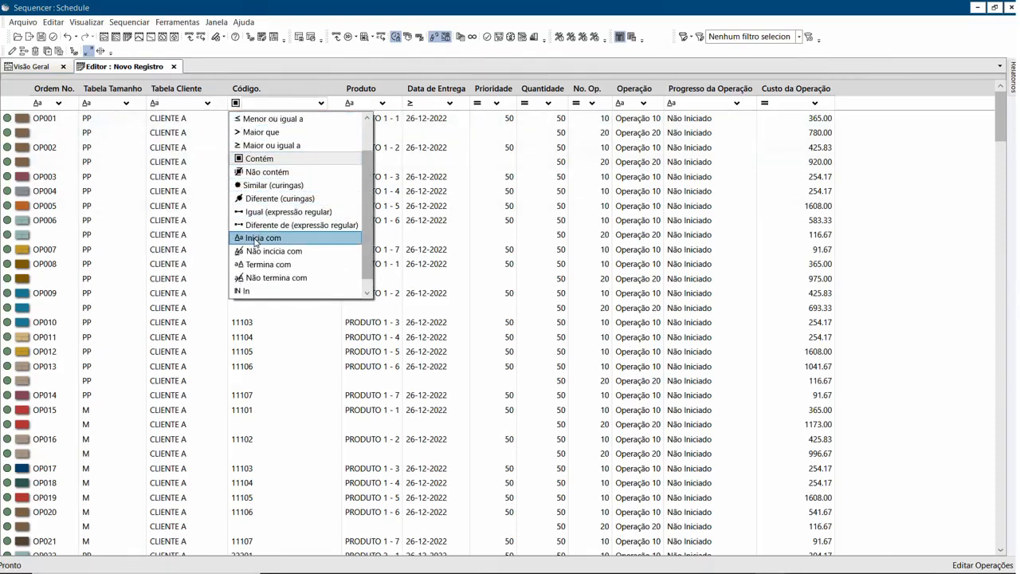
{"action": "left_click", "coordinate": [255, 239]}
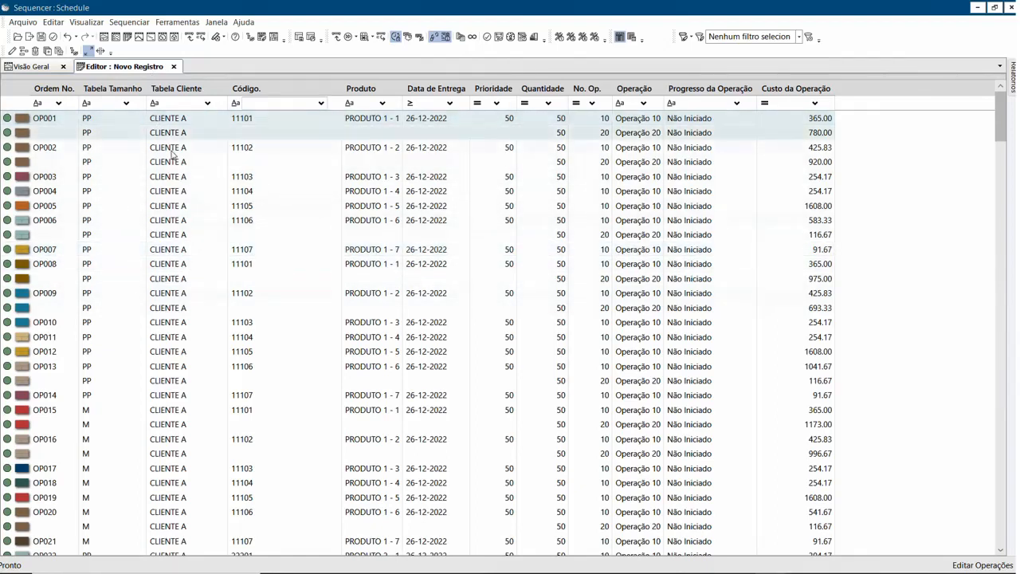
- Group the orders by Tabela Cliente, expand CLIENTE C to review its orders, and collapse that group
{"action": "left_click_drag", "start_coordinate": [181, 95], "coordinate": [186, 94]}
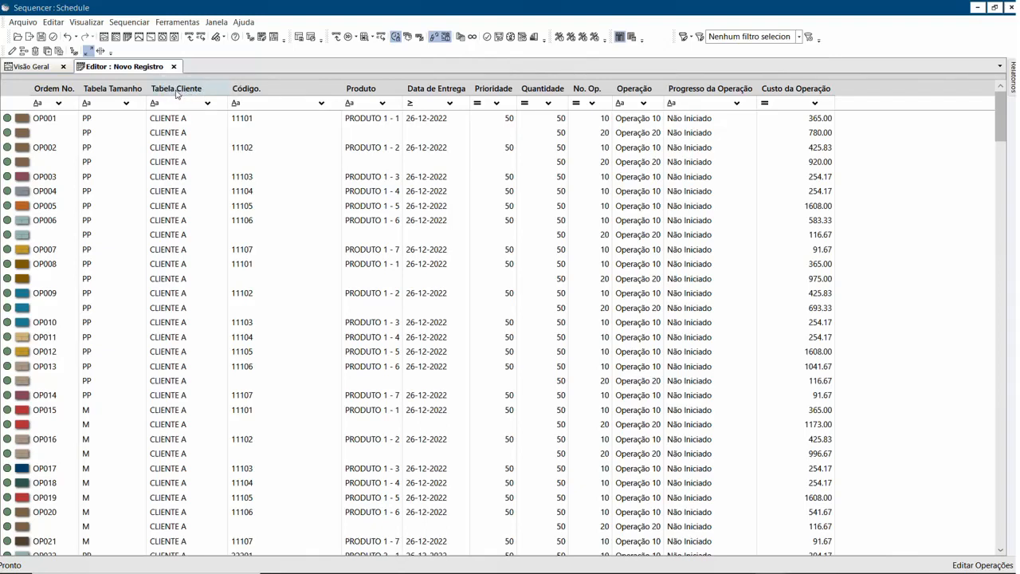
{"action": "left_click_drag", "start_coordinate": [177, 94], "coordinate": [71, 100]}
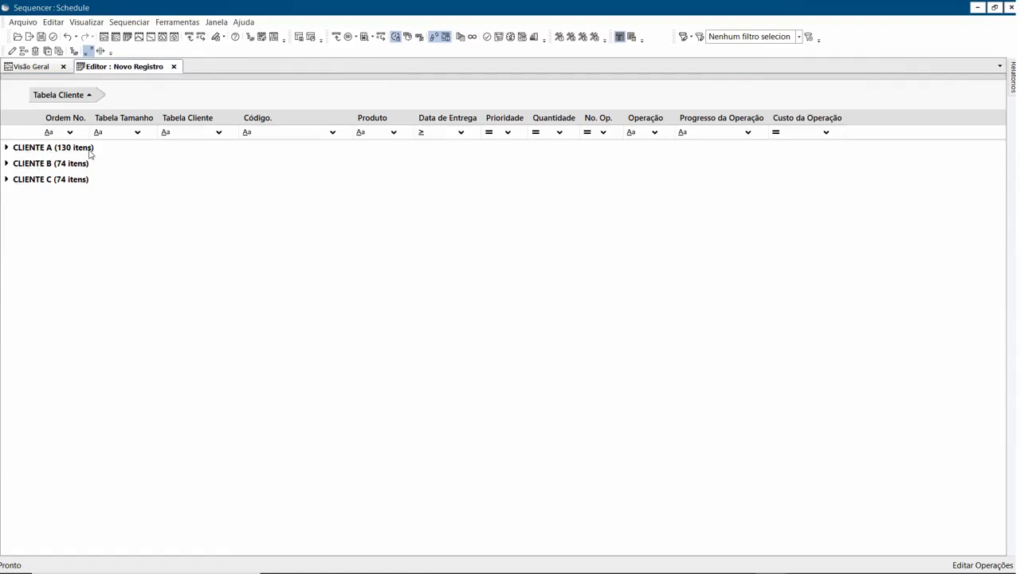
{"action": "left_click", "coordinate": [7, 180]}
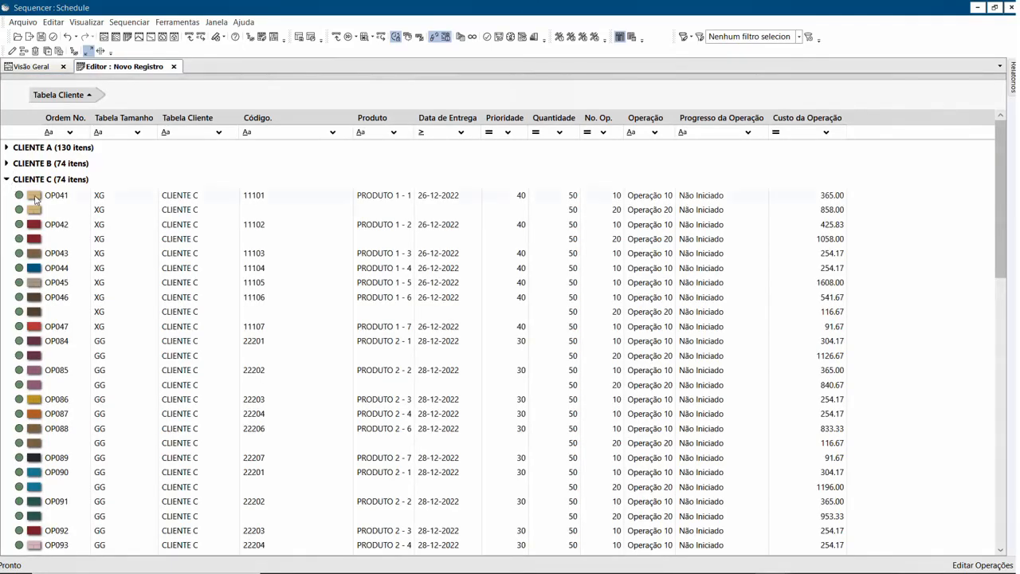
{"action": "scroll", "coordinate": [74, 417], "scroll_direction": "down", "scroll_amount": 15}
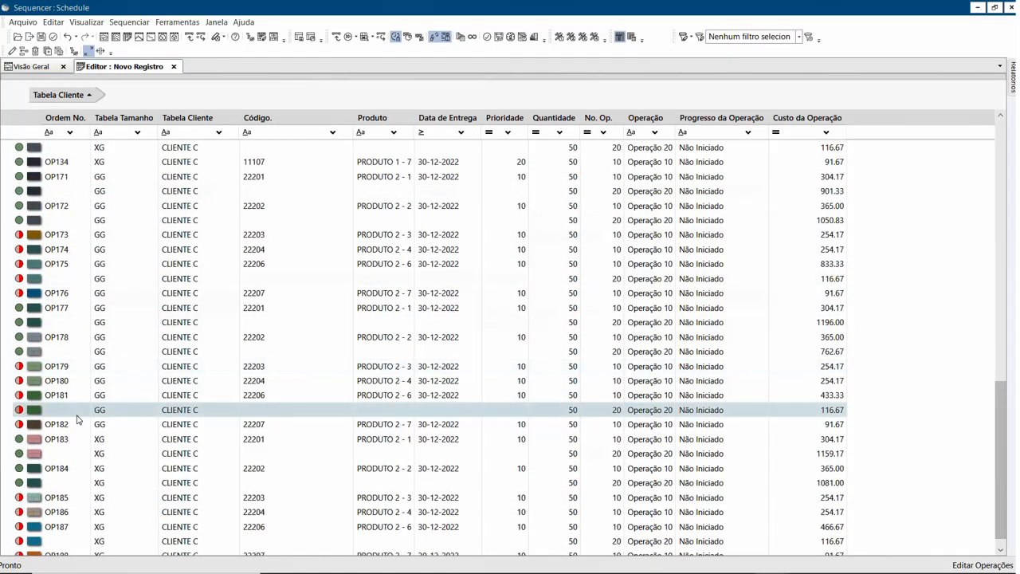
{"action": "scroll", "coordinate": [76, 417], "scroll_direction": "up", "scroll_amount": 15}
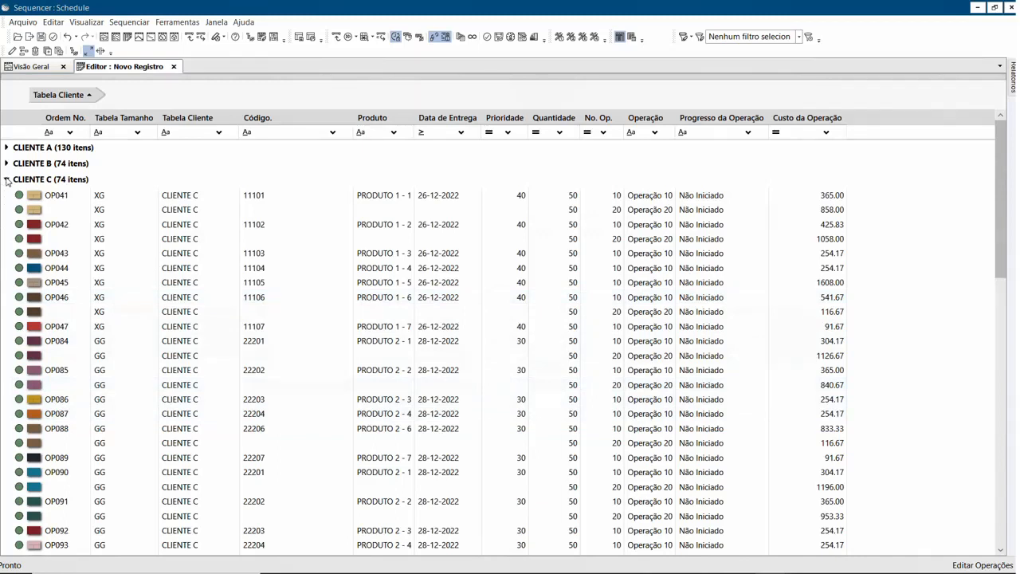
{"action": "left_click", "coordinate": [7, 180]}
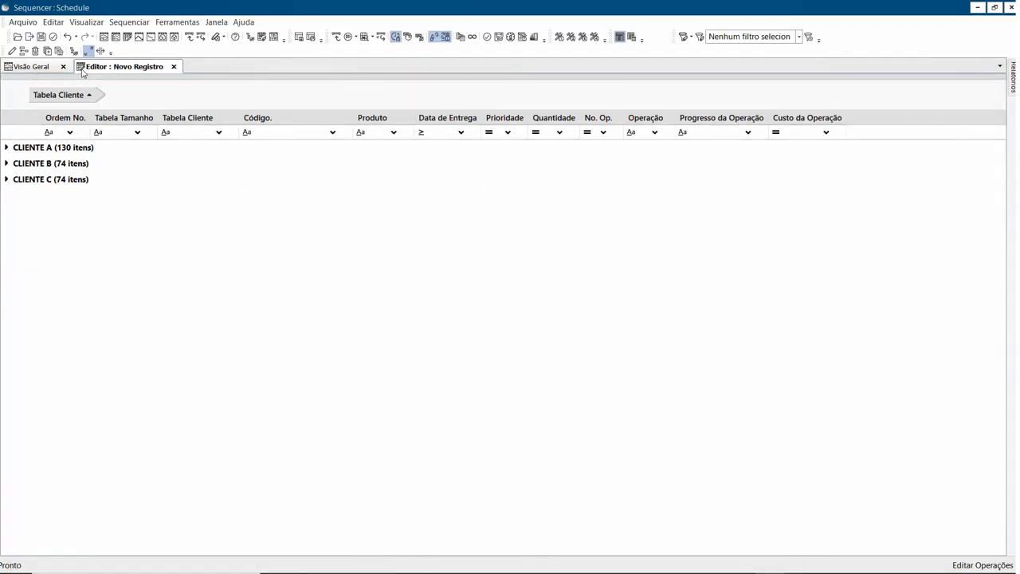
- Dock the order editor beside the Visão Geral Gantt chart and narrow it to about a third of the window width
{"action": "left_click", "coordinate": [31, 67]}
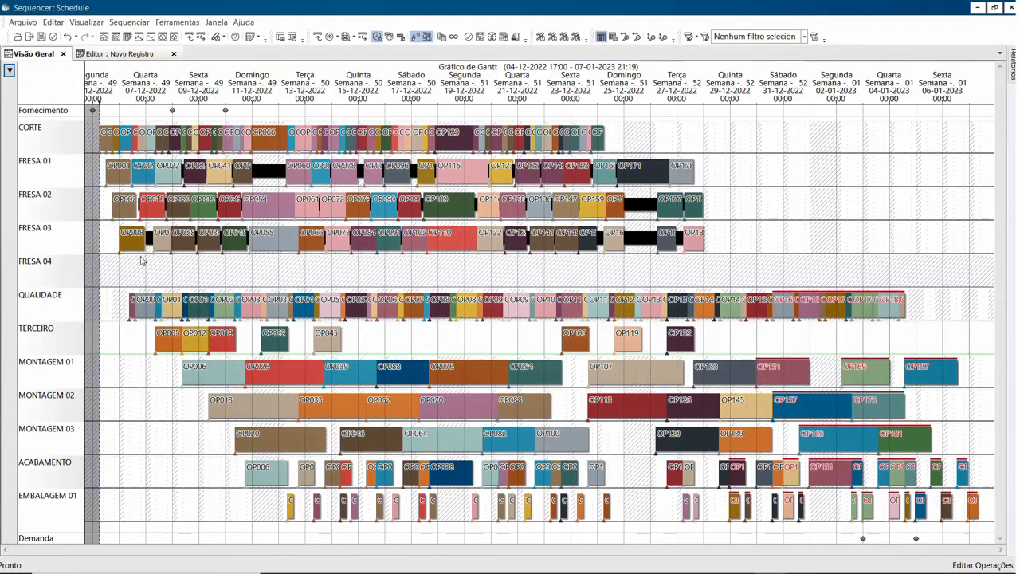
{"action": "left_click", "coordinate": [104, 56]}
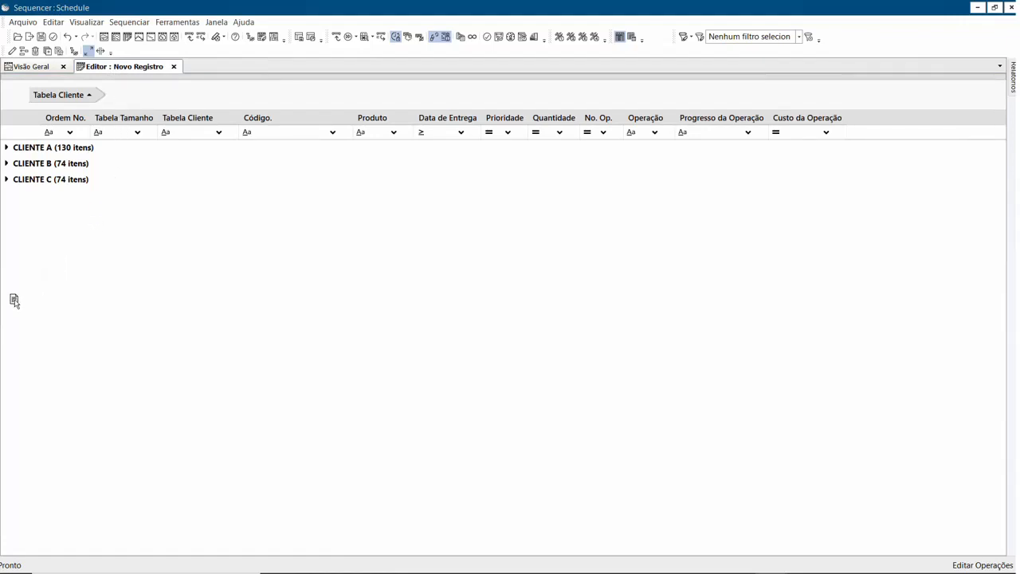
{"action": "left_click_drag", "start_coordinate": [10, 305], "coordinate": [9, 307]}
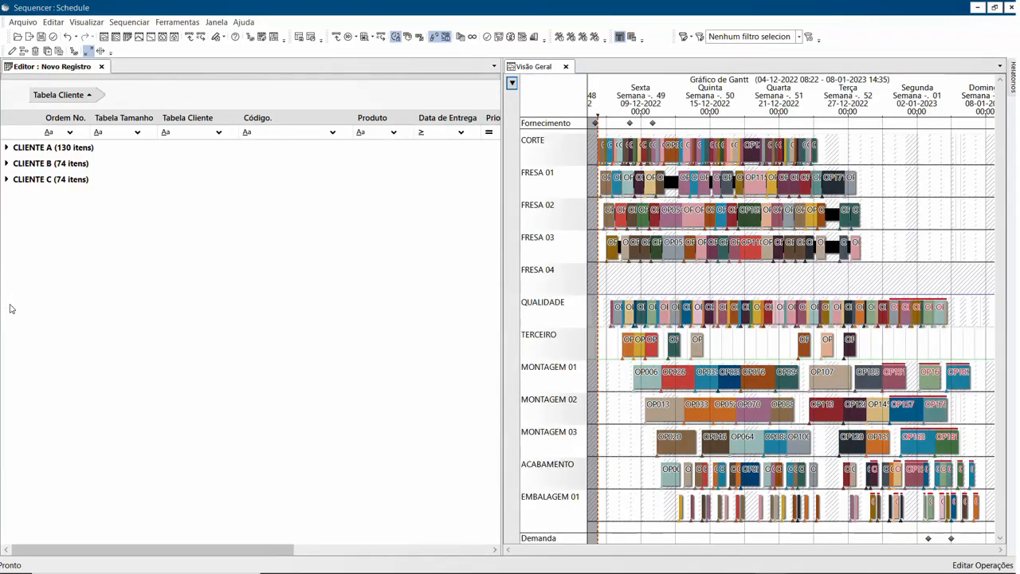
{"action": "left_click_drag", "start_coordinate": [502, 281], "coordinate": [418, 283]}
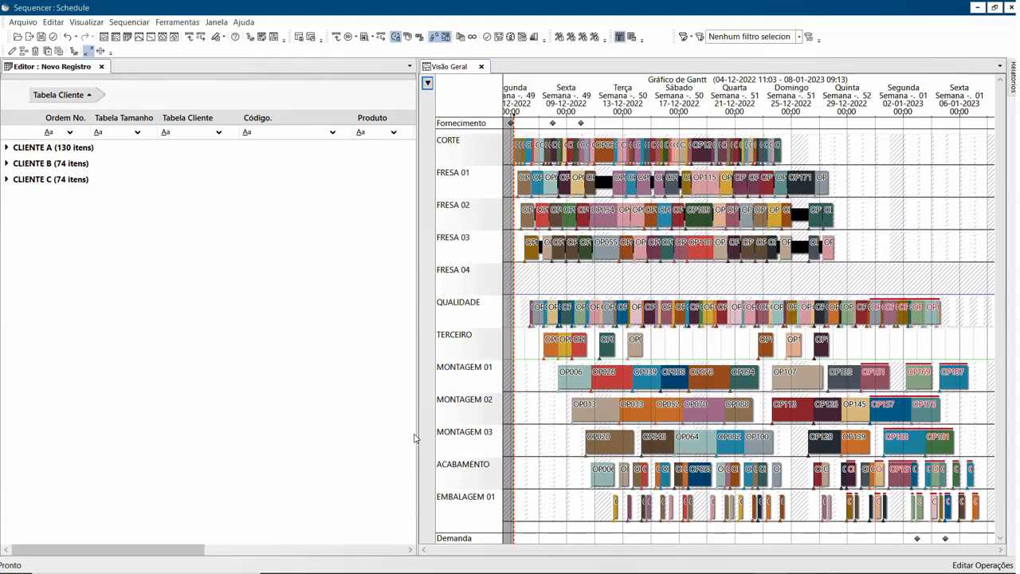
{"action": "left_click_drag", "start_coordinate": [417, 433], "coordinate": [323, 430]}
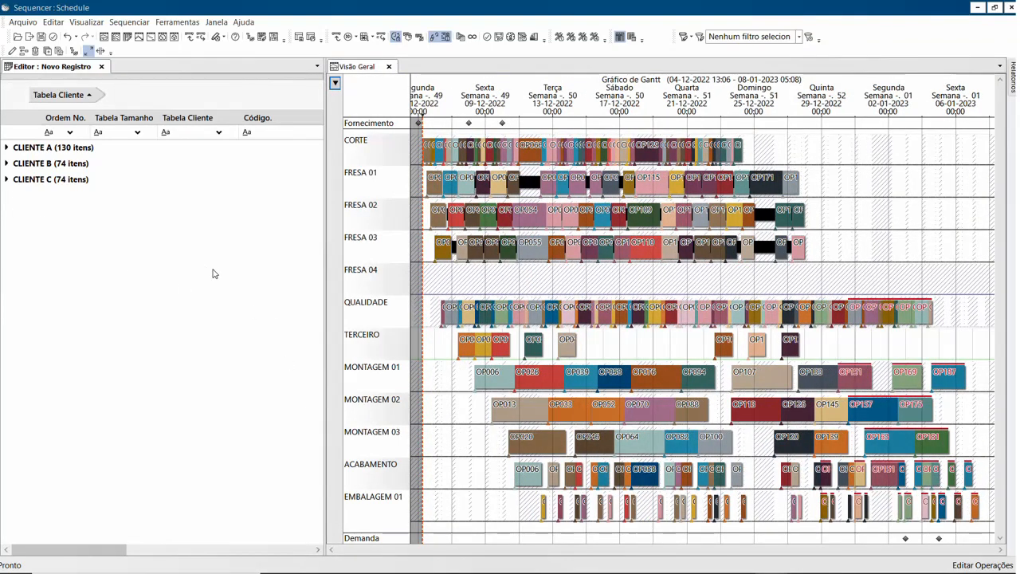
- Expand the CLIENTE A group and select the continuous range of rows from OP001 to OP014
{"action": "left_click", "coordinate": [7, 149]}
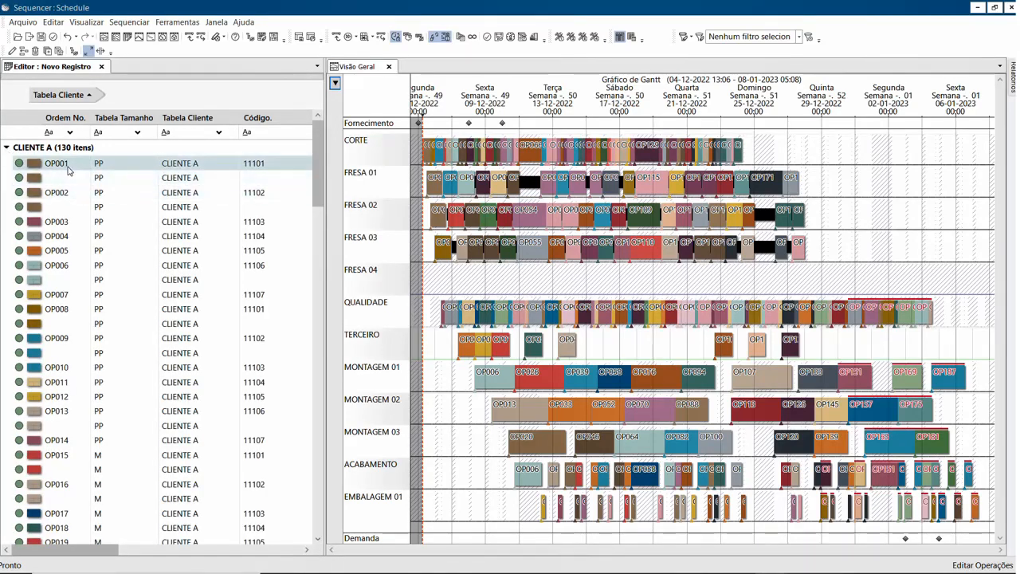
{"action": "left_click", "coordinate": [62, 166]}
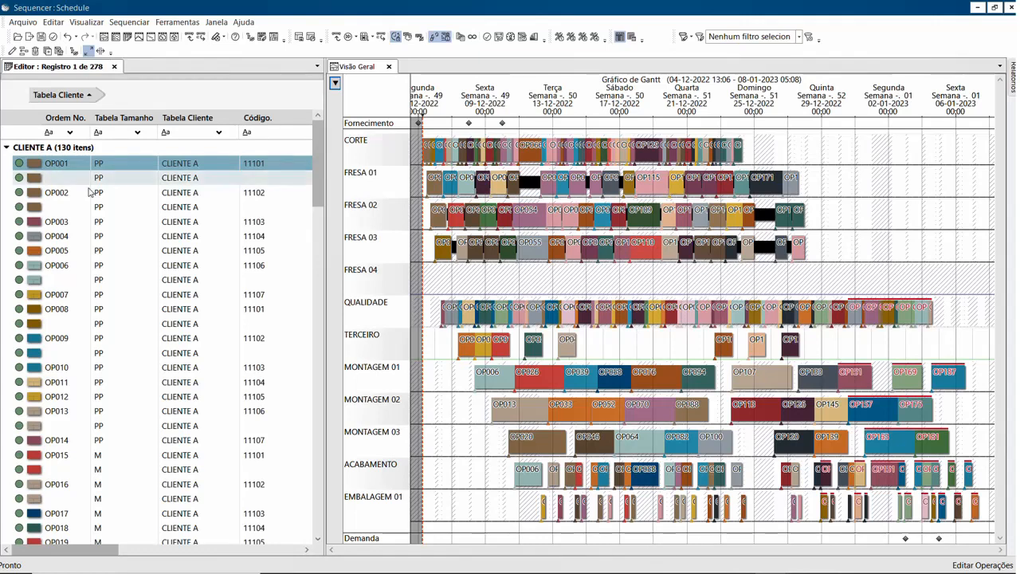
{"action": "left_click", "coordinate": [55, 444], "text": "shift"}
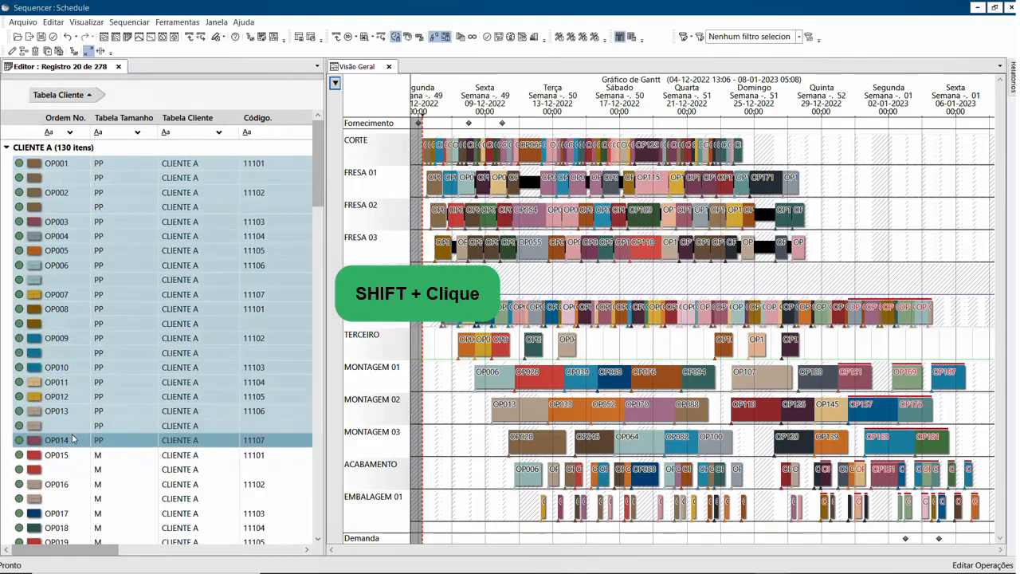
- Replace the range selection by individually selecting the operation rows of orders OP001 through OP004 in CLIENTE A
{"action": "left_click", "coordinate": [67, 178]}
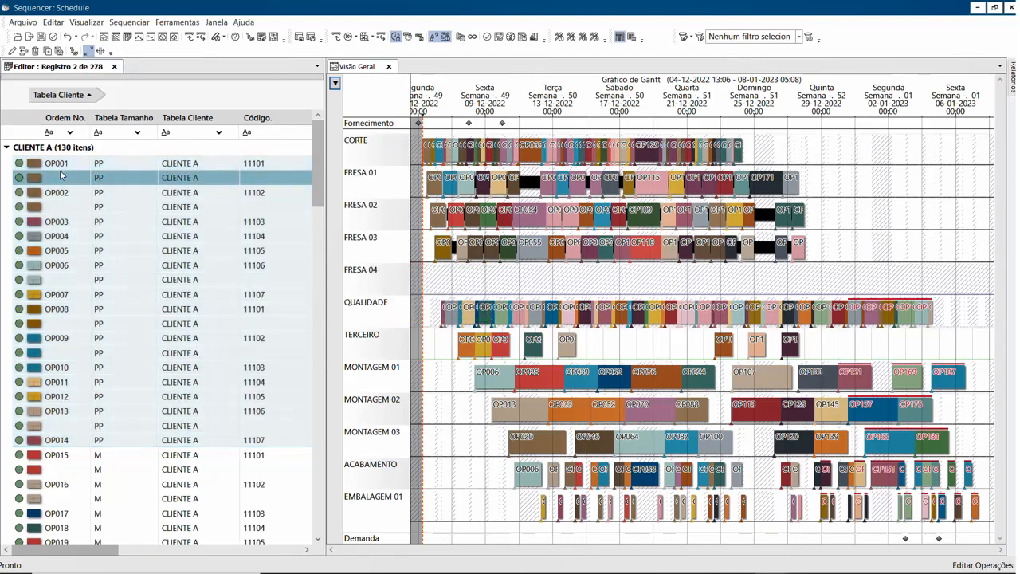
{"action": "left_click", "coordinate": [67, 165], "text": "ctrl"}
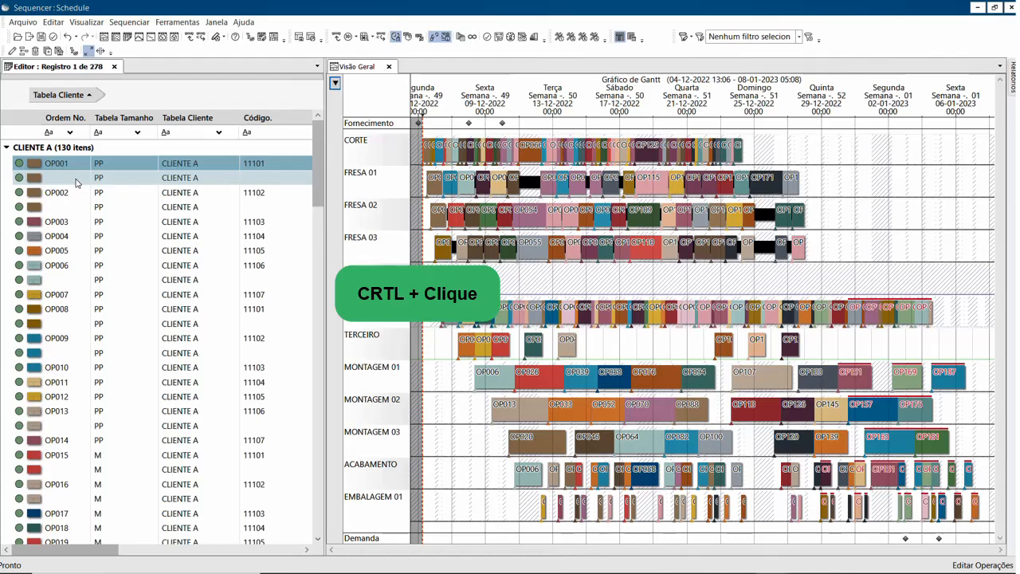
{"action": "left_click", "coordinate": [76, 179], "text": "ctrl"}
{"action": "left_click", "coordinate": [77, 208], "text": "ctrl"}
{"action": "left_click", "coordinate": [77, 195], "text": "ctrl"}
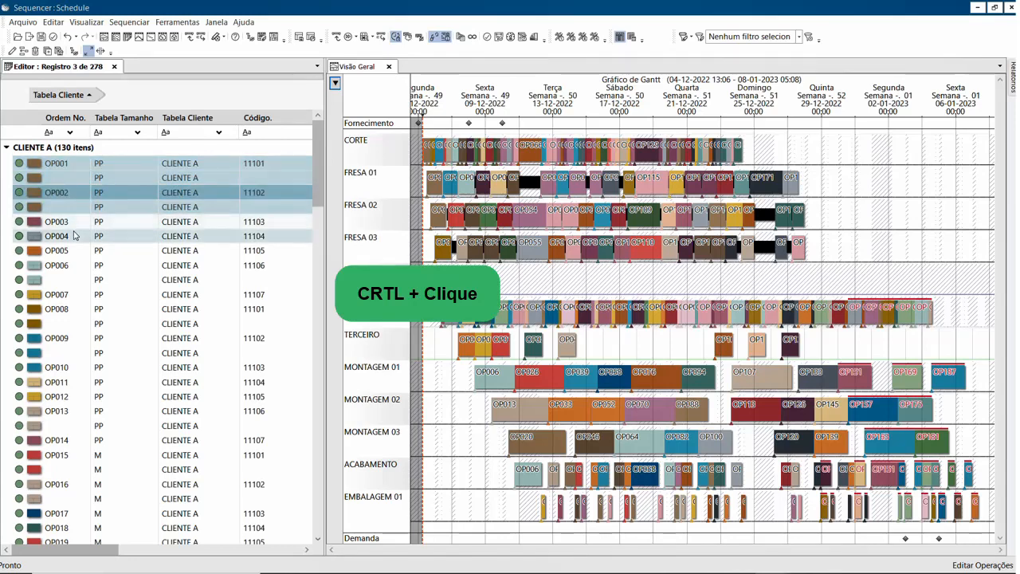
{"action": "left_click", "coordinate": [74, 236], "text": "ctrl"}
{"action": "left_click", "coordinate": [73, 222], "text": "ctrl"}
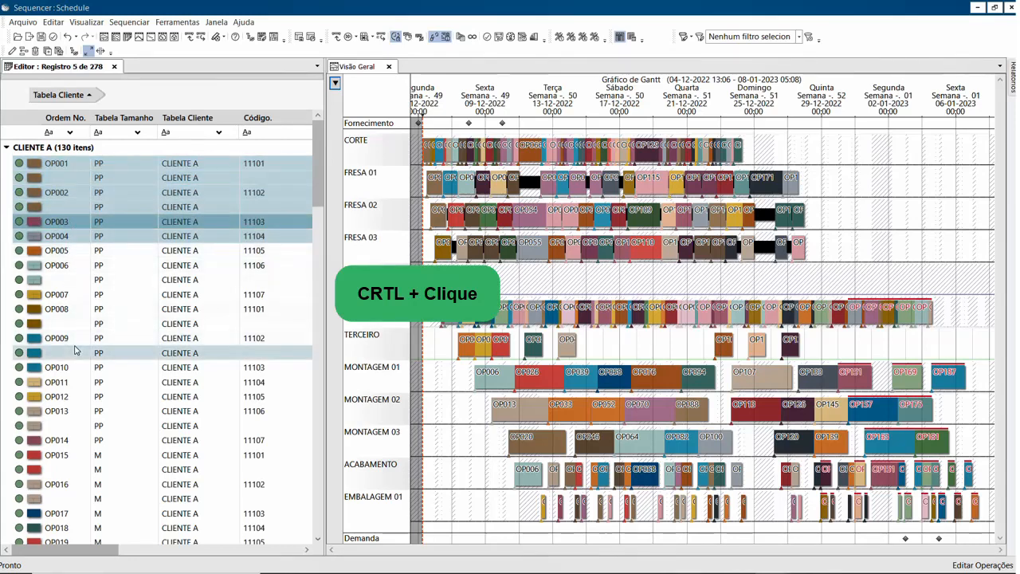
- Select the continuous range of rows from OP001 to OP014 in CLIENTE A and highlight the selected records in the Gantt chart
{"action": "left_click", "coordinate": [128, 196]}
{"action": "left_click", "coordinate": [69, 166]}
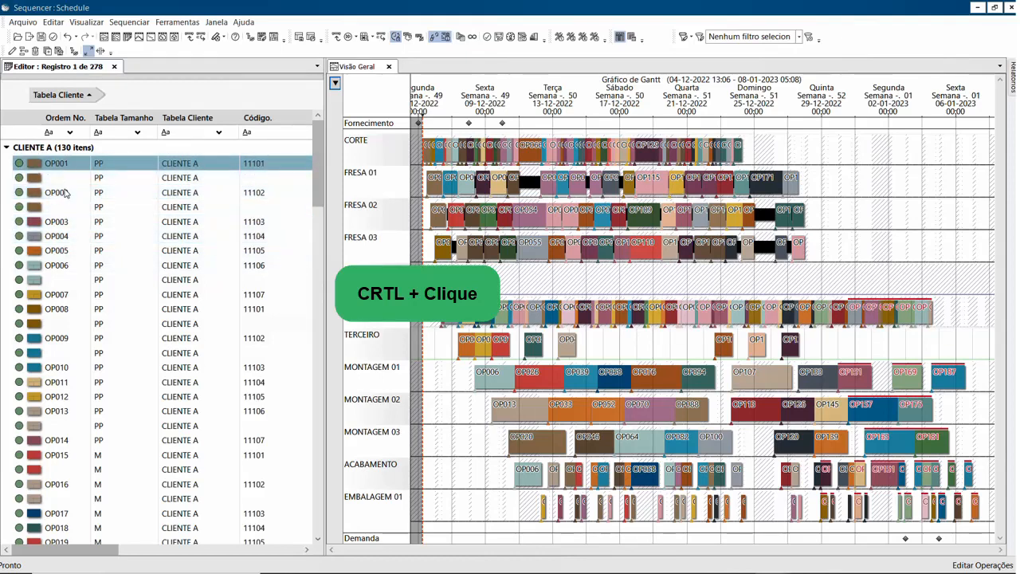
{"action": "left_click", "coordinate": [62, 441], "text": "ctrl"}
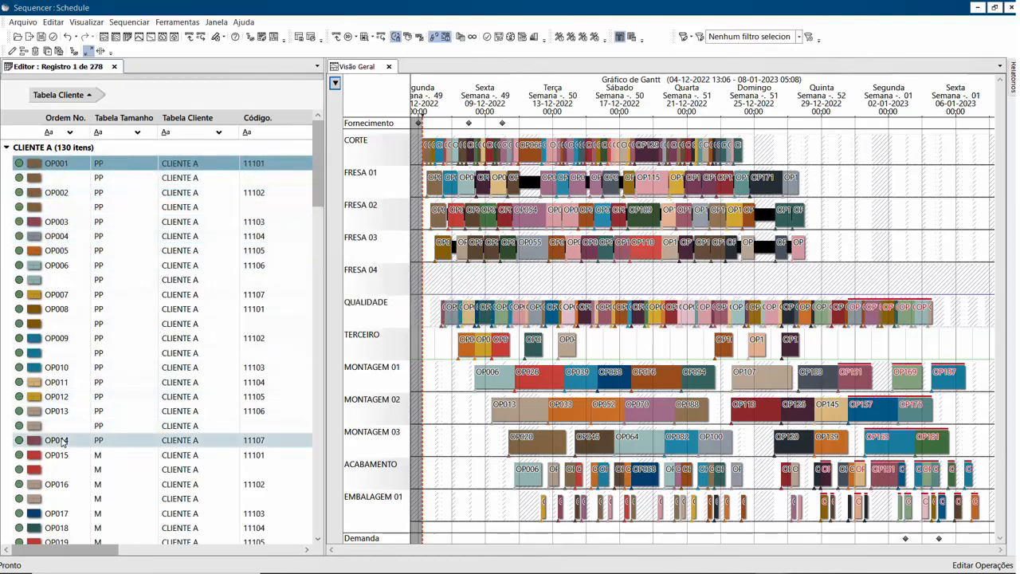
{"action": "left_click", "coordinate": [63, 443], "text": "shift"}
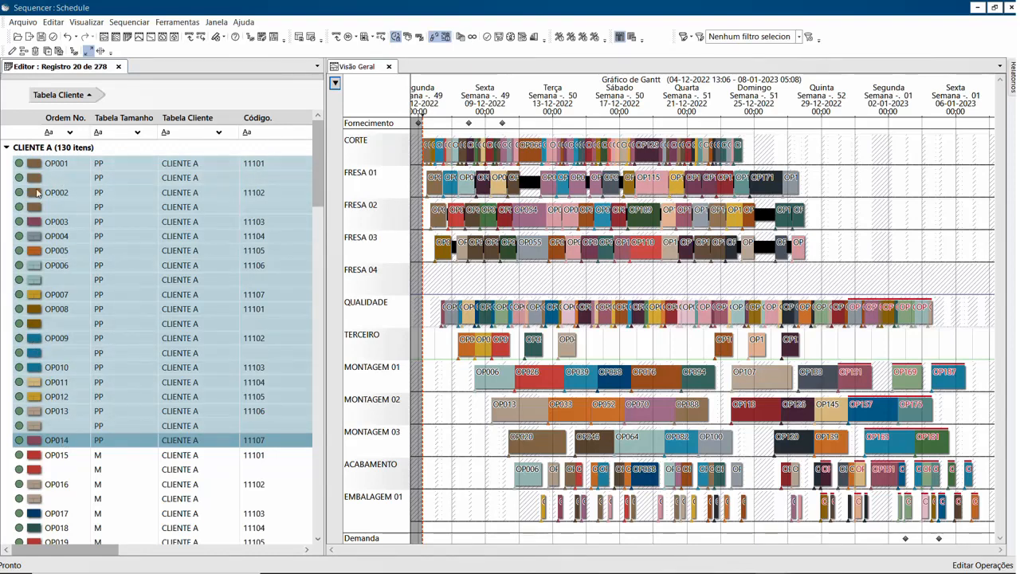
{"action": "mouse_move", "coordinate": [30, 320]}
{"action": "key", "text": "F7"}
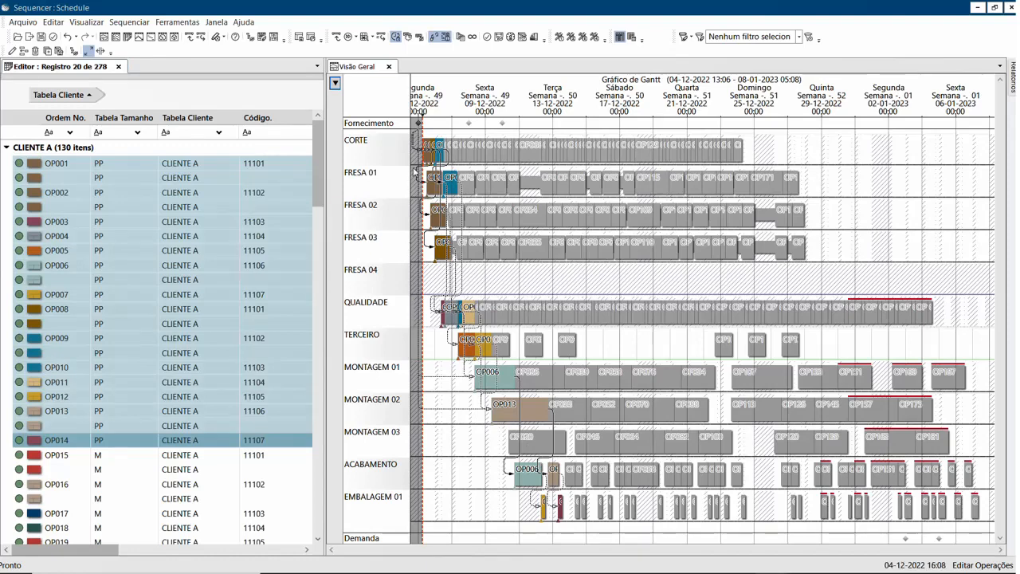
- Lock the highlighted operations of OP001 through OP014 with PRS - LOCK Operações Realçadas and unschedule all the other operations
{"action": "left_click", "coordinate": [223, 37]}
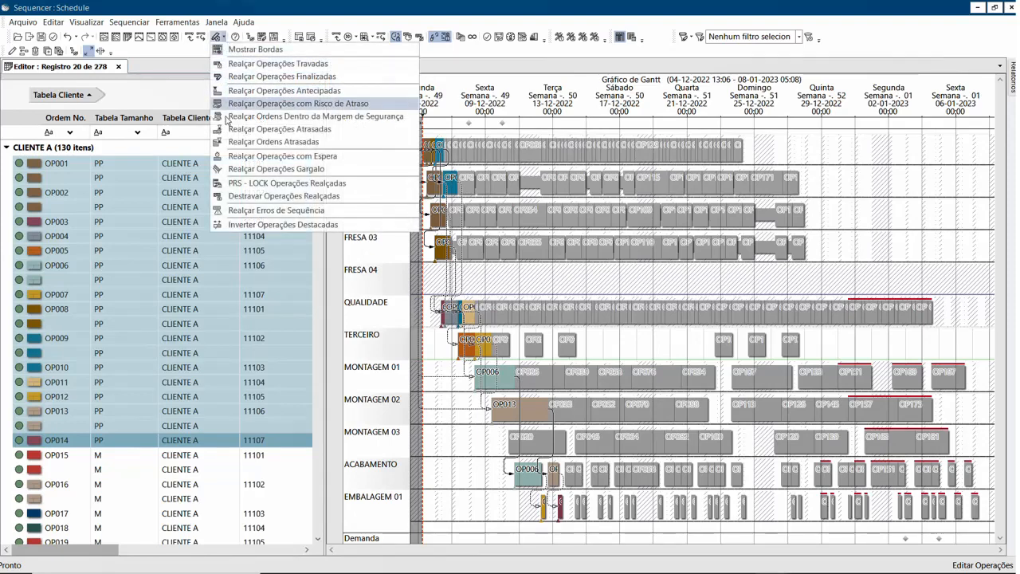
{"action": "left_click", "coordinate": [259, 187]}
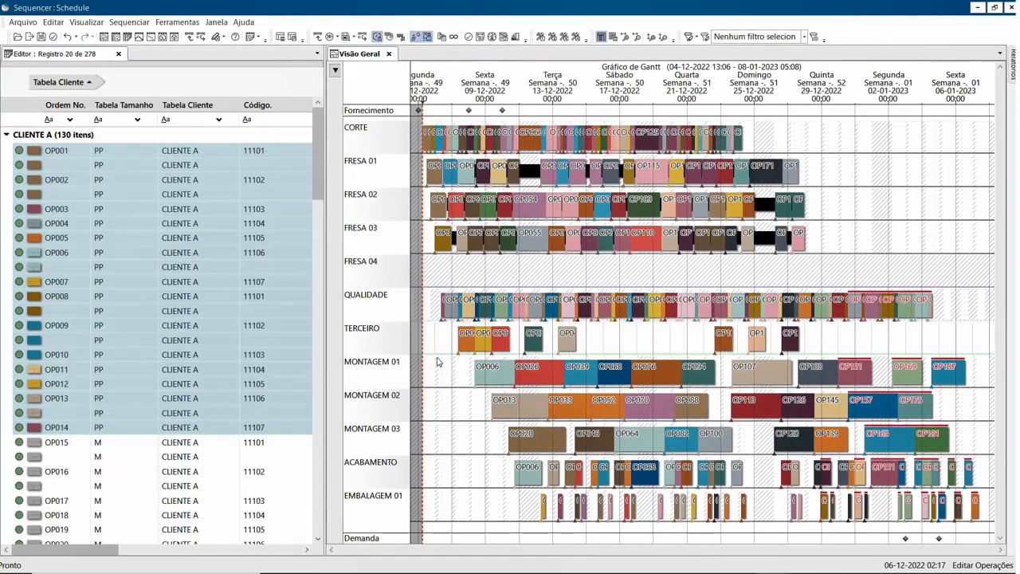
{"action": "left_click", "coordinate": [318, 37]}
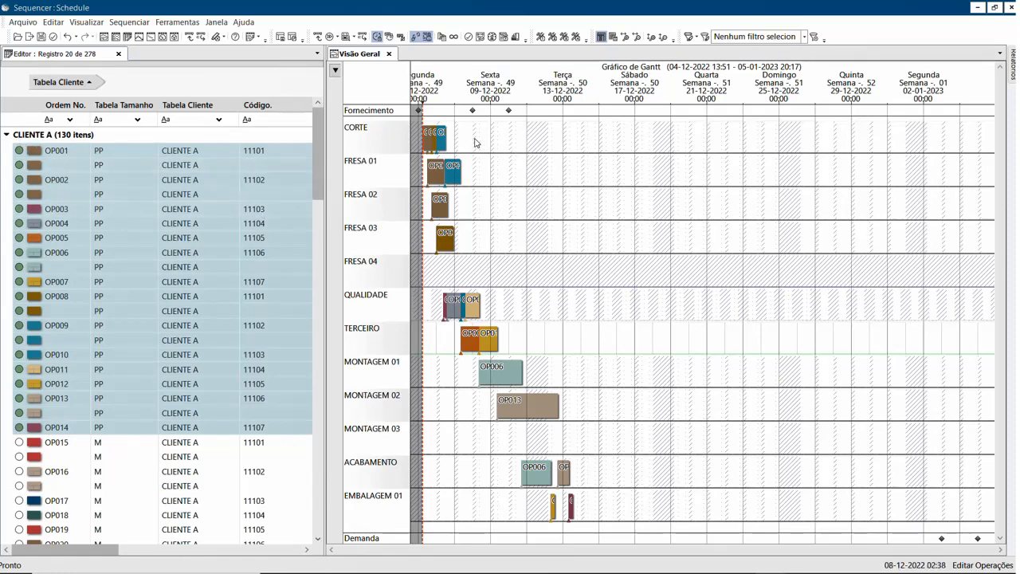
- Unlock the operations of OP001 through OP014 with Destravar Operações Realçadas and unschedule them
{"action": "left_click", "coordinate": [225, 40]}
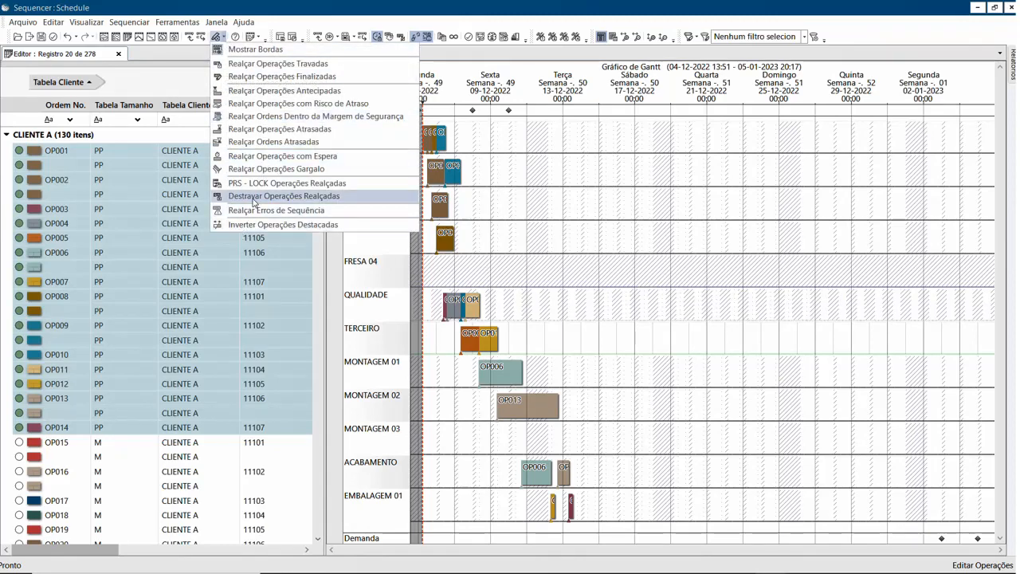
{"action": "left_click", "coordinate": [247, 196]}
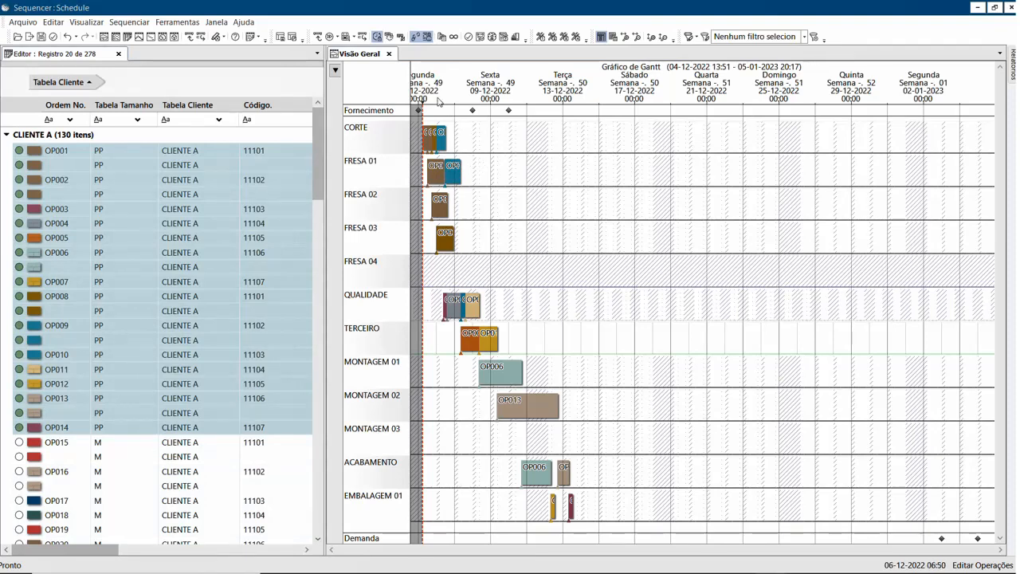
{"action": "left_click", "coordinate": [217, 38]}
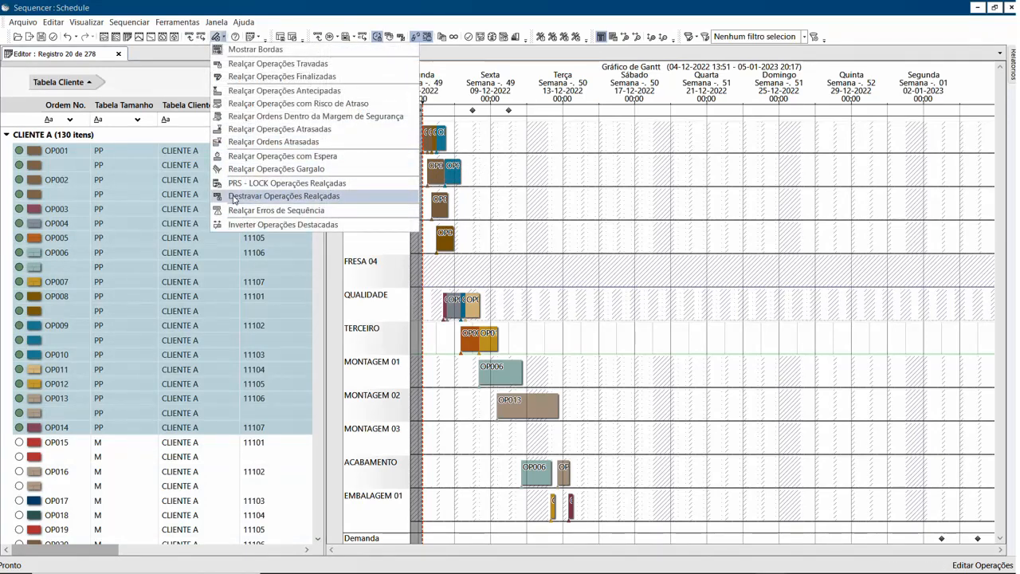
{"action": "left_click", "coordinate": [238, 196]}
{"action": "left_click", "coordinate": [317, 40]}
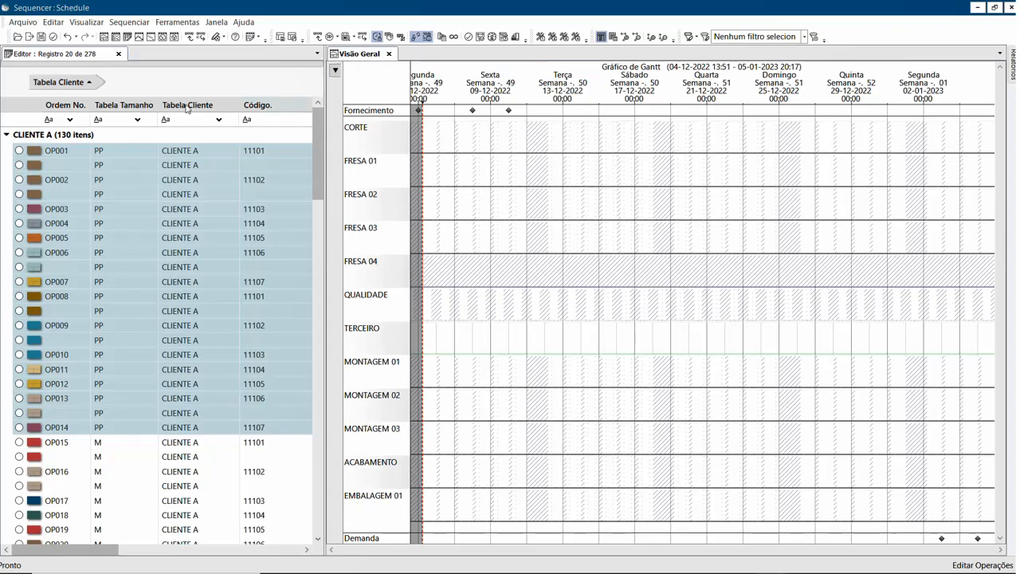
- Move the Visão Geral chart back into the editor's window group and bring the order editor to the front
{"action": "right_click", "coordinate": [359, 58]}
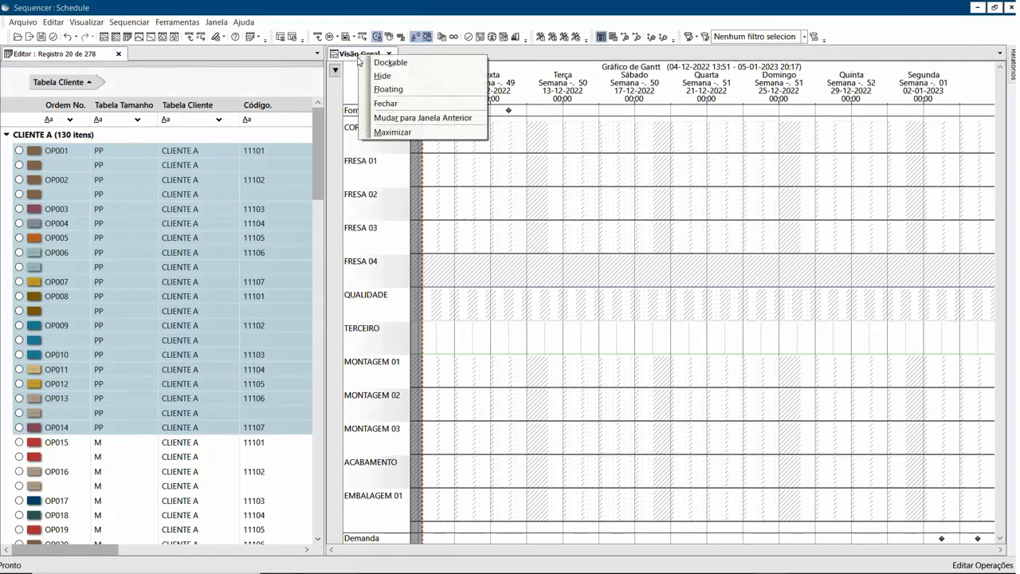
{"action": "left_click", "coordinate": [402, 119]}
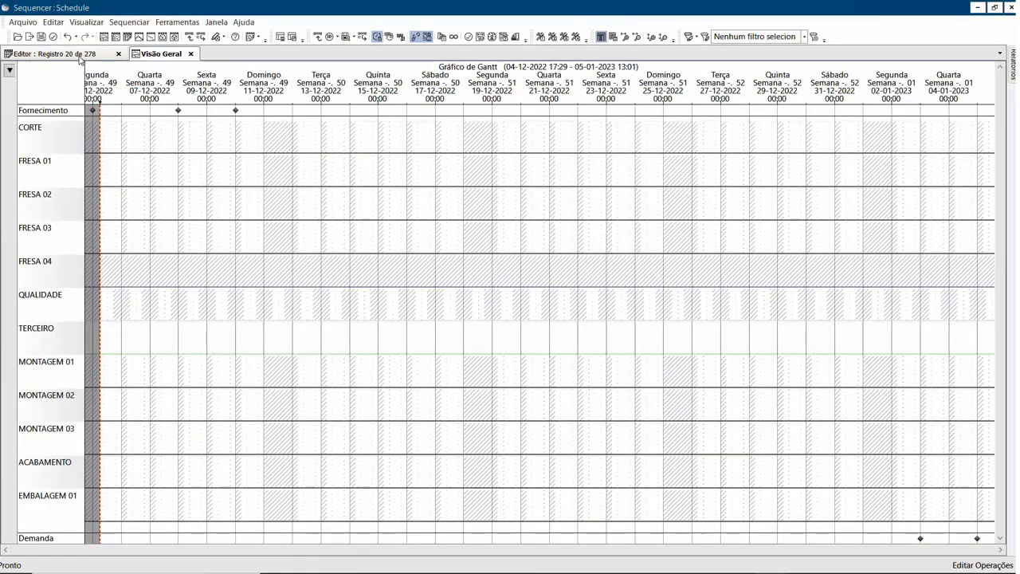
{"action": "left_click", "coordinate": [80, 56]}
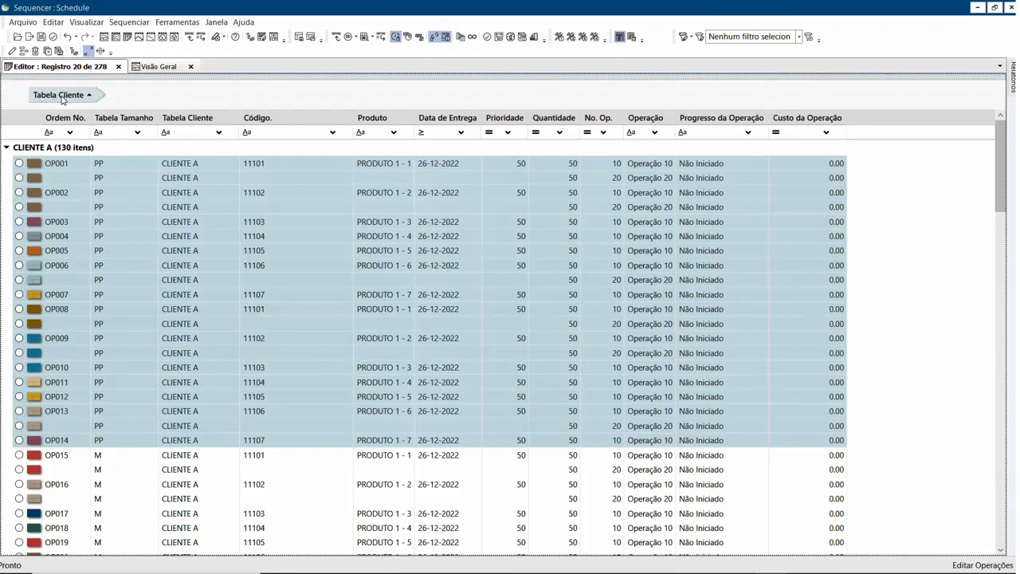
- Remove the Tabela Cliente grouping from the order list and hide the grouping area
{"action": "left_click_drag", "start_coordinate": [53, 98], "coordinate": [157, 117]}
{"action": "left_click_drag", "start_coordinate": [62, 101], "coordinate": [387, 28]}
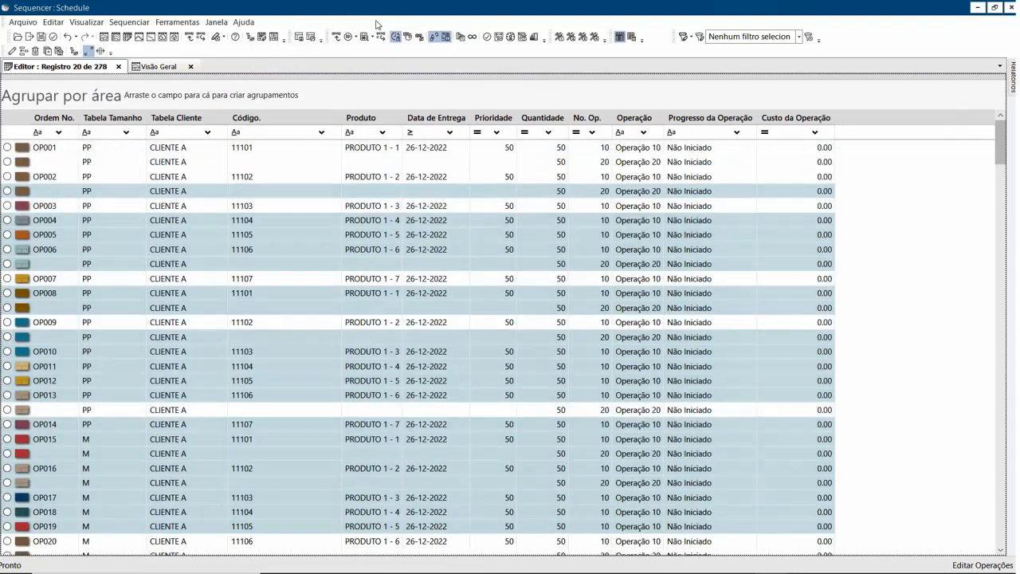
{"action": "left_click", "coordinate": [191, 78]}
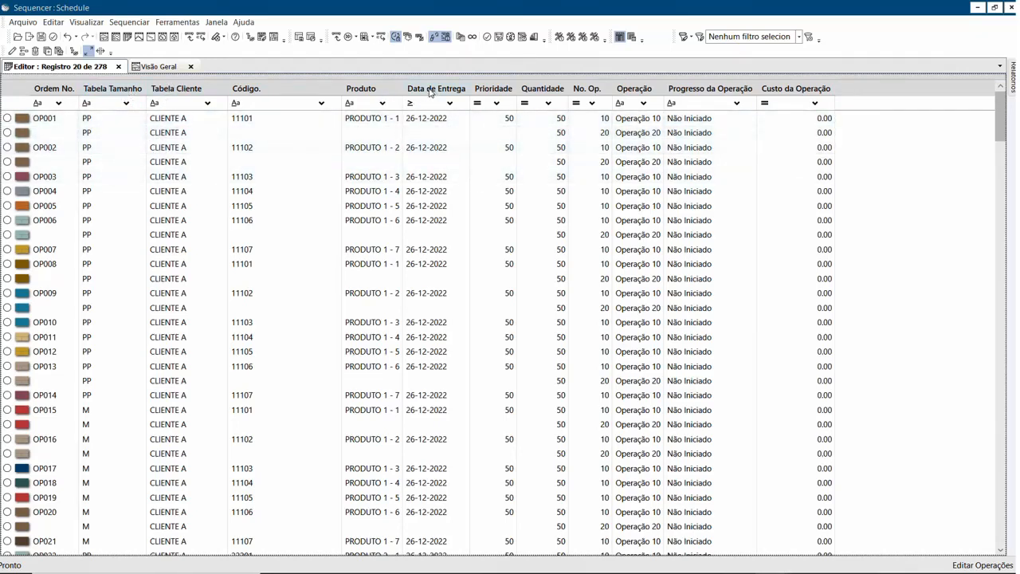
- Group the orders by Data de Entrega, expand the 30-12-2022 and 28-12-2022 groups to review their orders, and collapse them
{"action": "left_click_drag", "start_coordinate": [429, 93], "coordinate": [326, 89]}
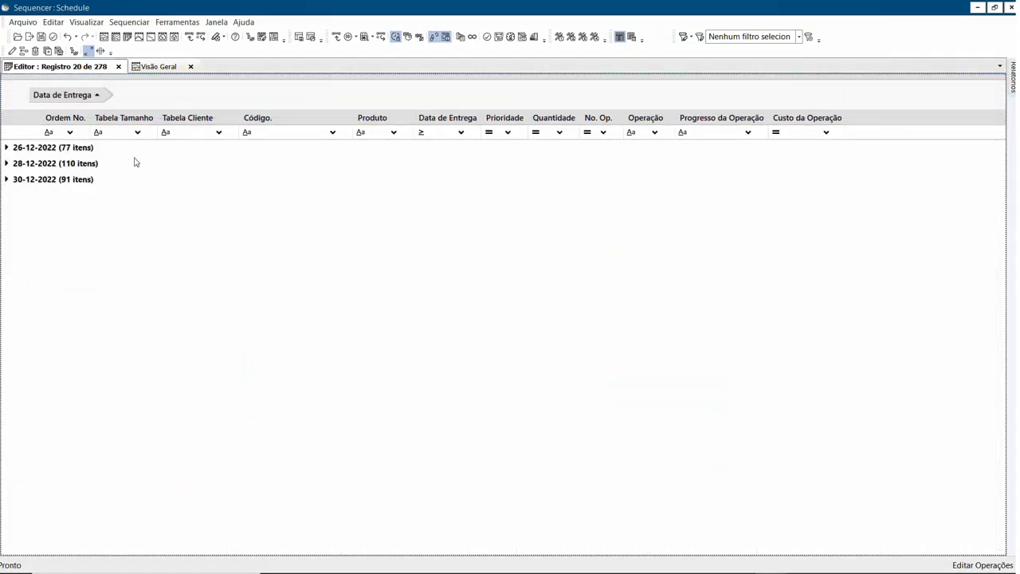
{"action": "left_click", "coordinate": [6, 180]}
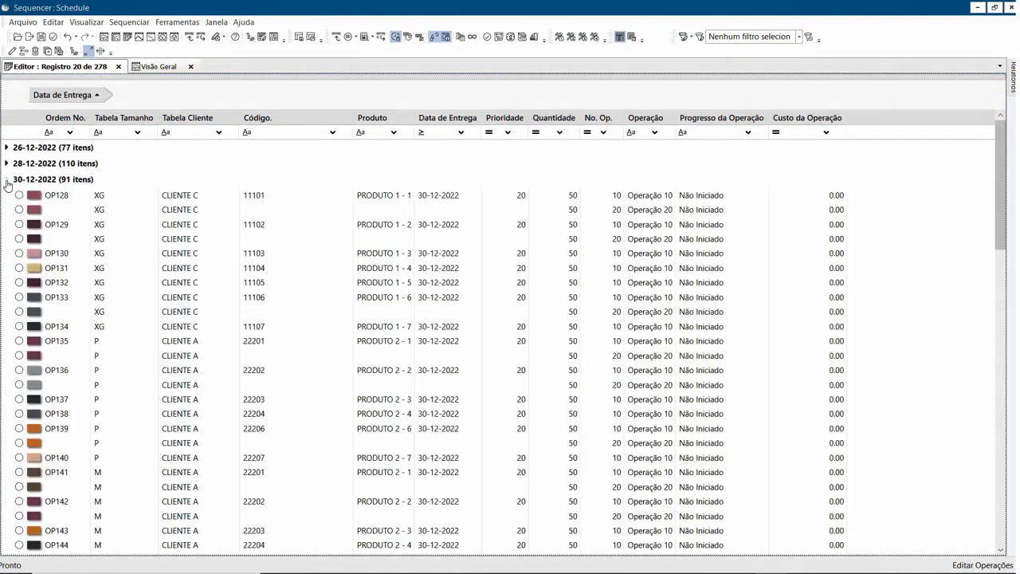
{"action": "left_click", "coordinate": [8, 165]}
{"action": "left_click", "coordinate": [6, 165]}
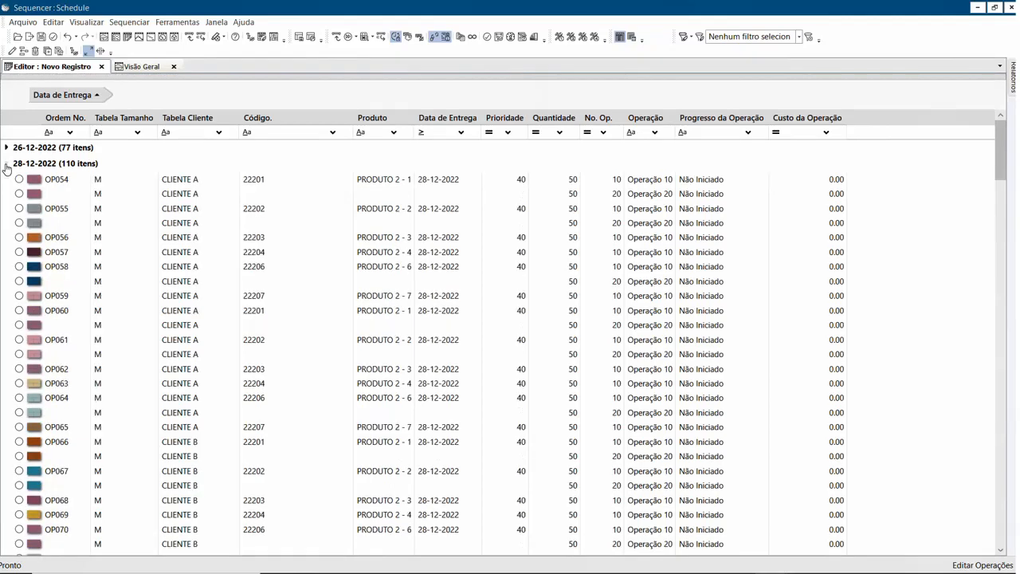
{"action": "left_click", "coordinate": [7, 164]}
{"action": "left_click", "coordinate": [6, 180]}
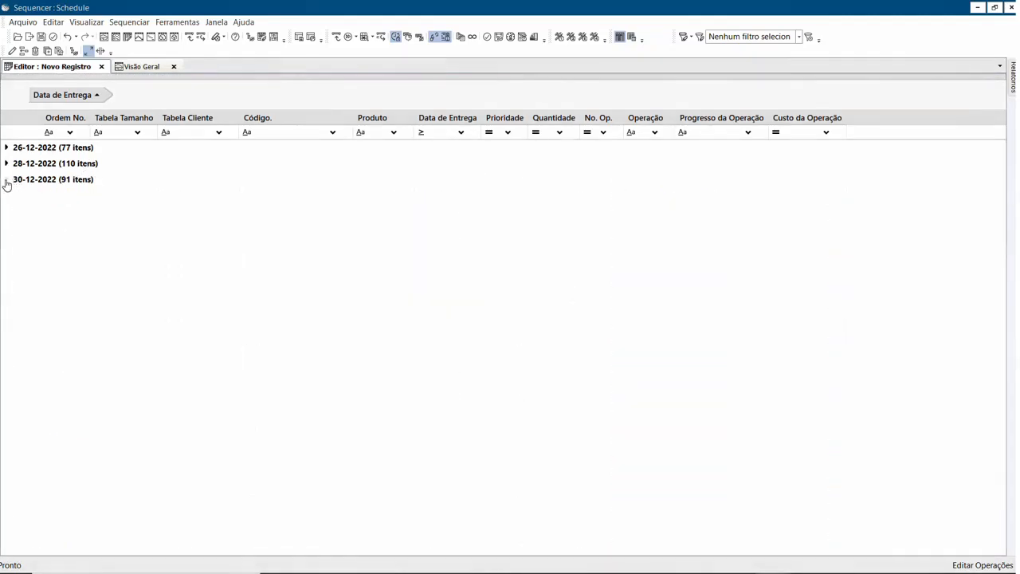
- Place the Visão Geral Gantt chart side by side with the order editor and narrow the editor to slightly over a third of the window
{"action": "left_click", "coordinate": [136, 67]}
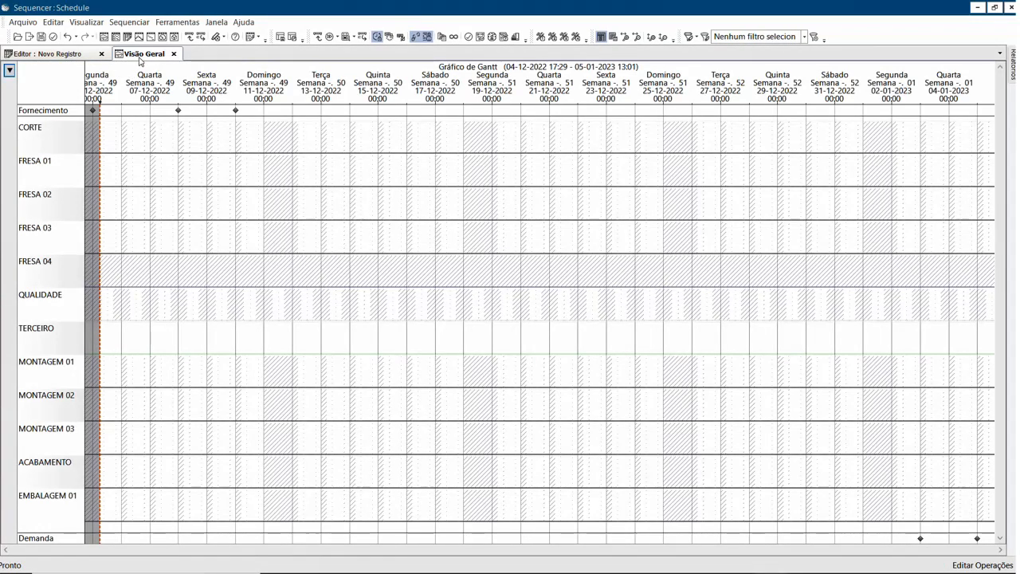
{"action": "right_click", "coordinate": [140, 56]}
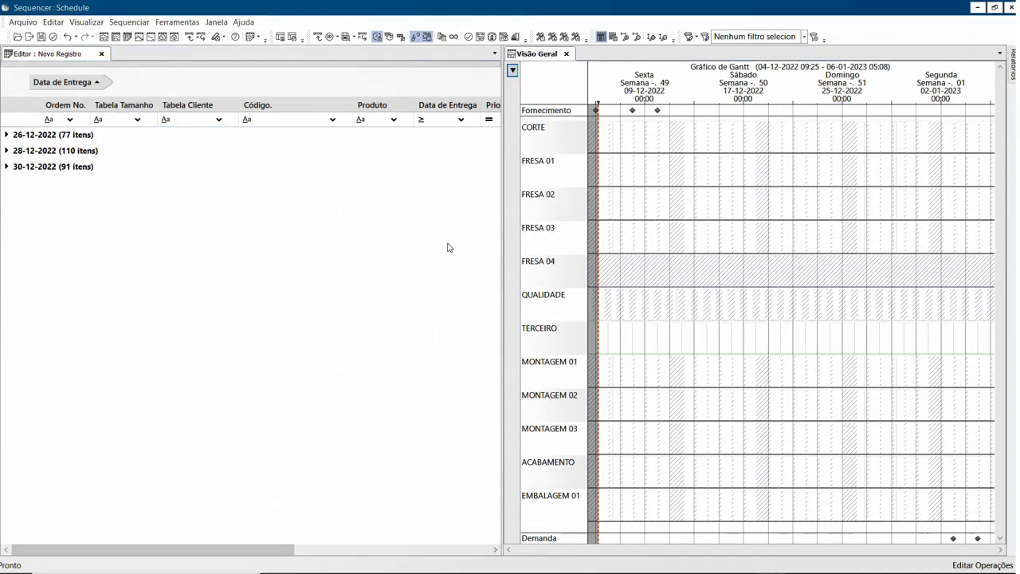
{"action": "left_click_drag", "start_coordinate": [501, 246], "coordinate": [369, 190]}
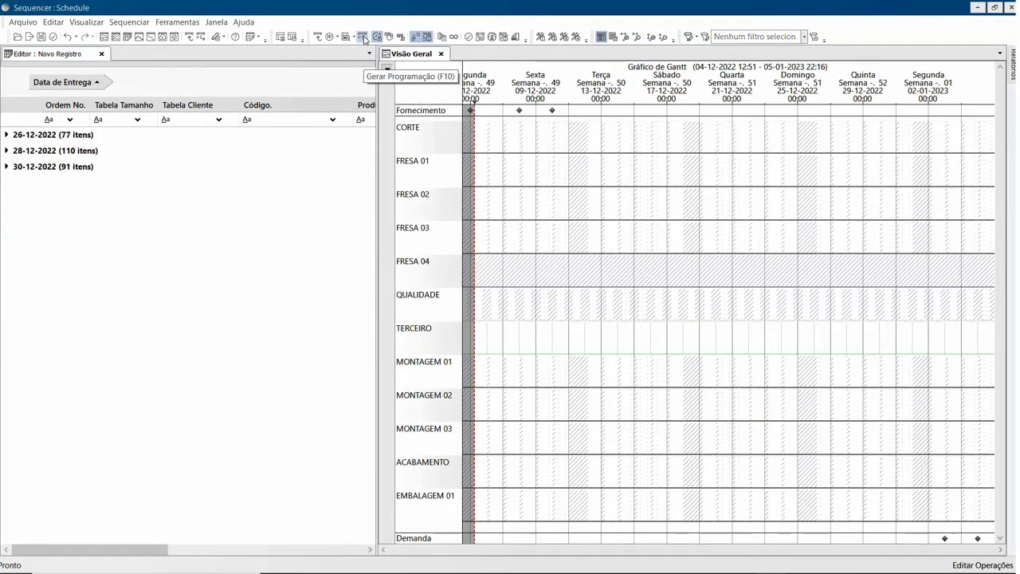
- Generate the schedule for all orders and remove the Data de Entrega grouping from the order list
{"action": "left_click", "coordinate": [348, 36]}
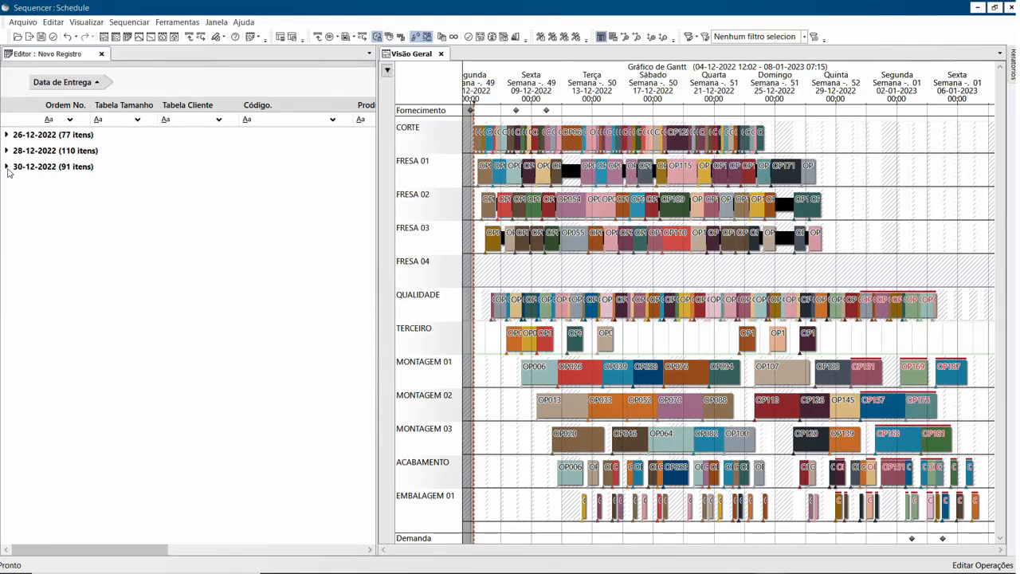
{"action": "left_click_drag", "start_coordinate": [70, 88], "coordinate": [244, 26]}
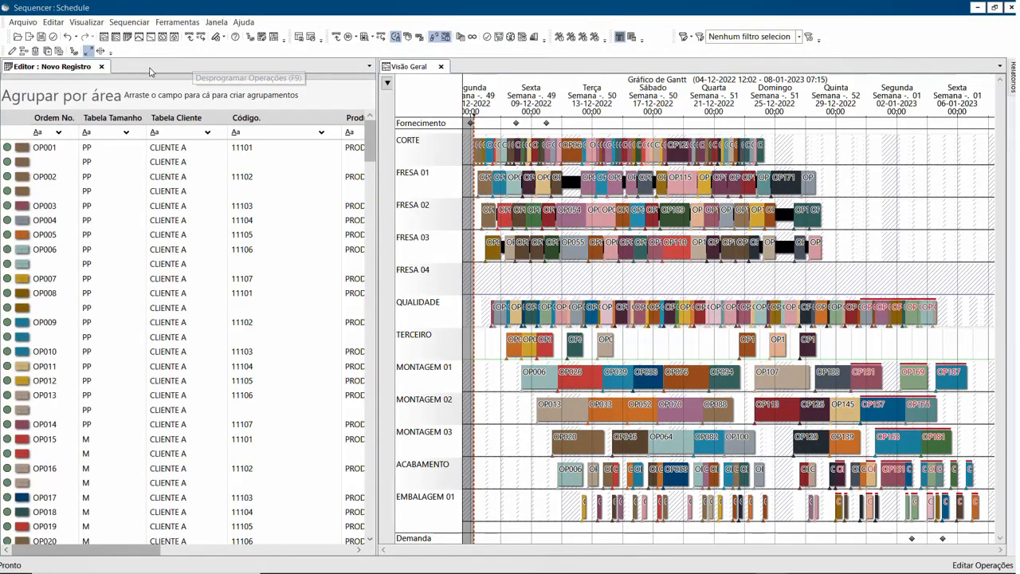
- Select both operation rows of OP001 and highlight them in the Gantt chart
{"action": "left_click", "coordinate": [169, 148]}
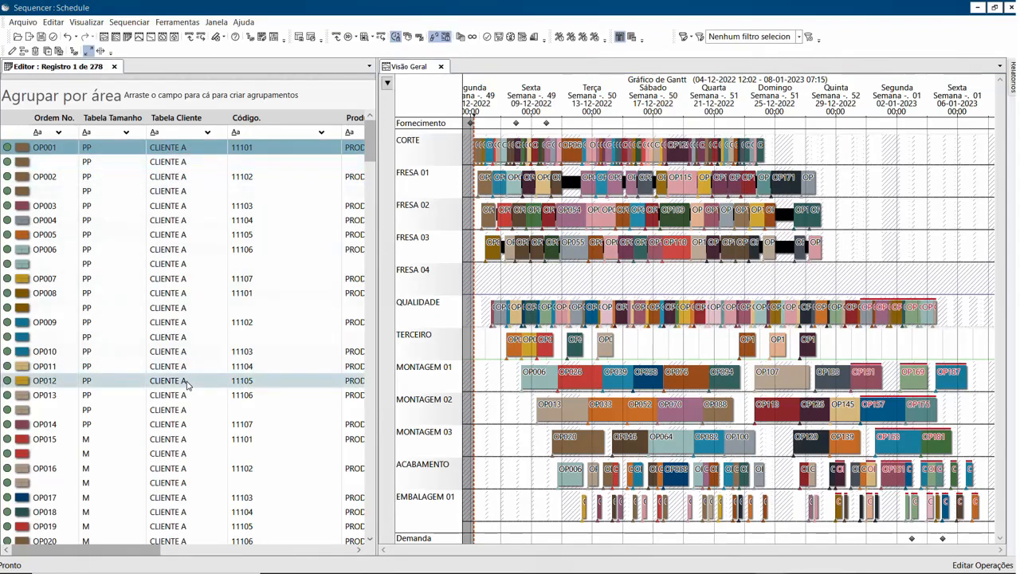
{"action": "left_click", "coordinate": [166, 163]}
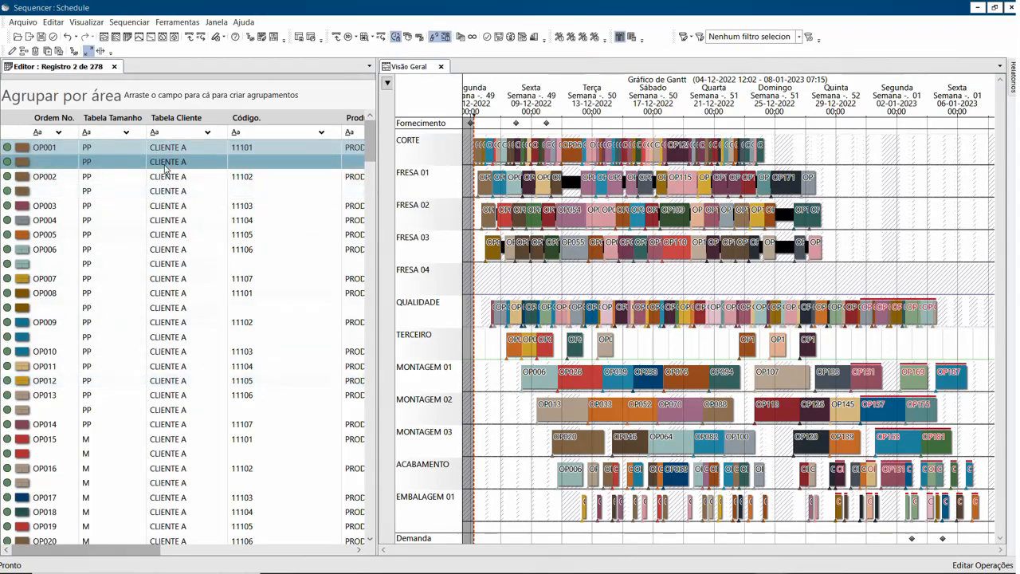
{"action": "middle_click", "coordinate": [129, 148]}
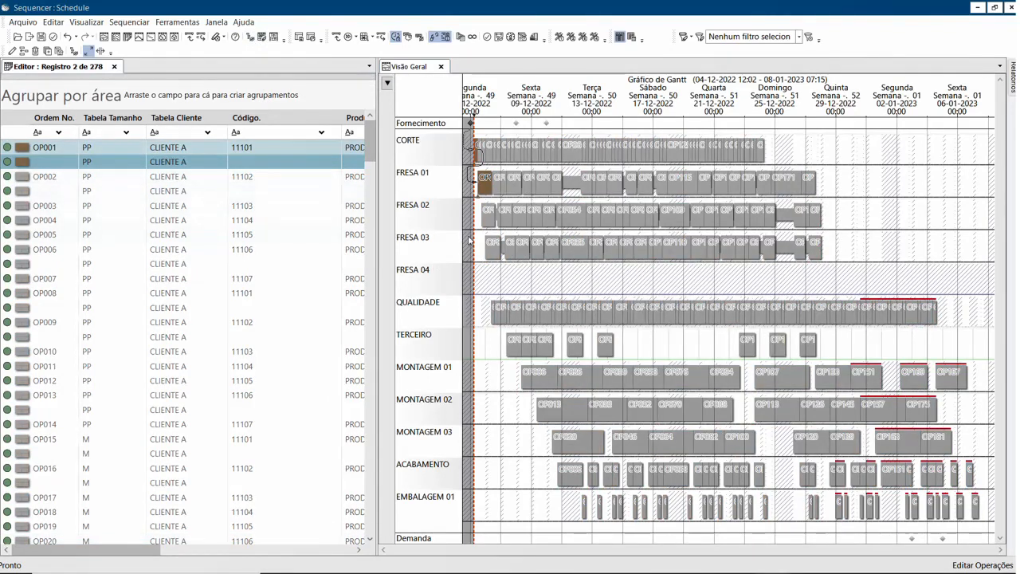
- Turn off the record highlighting and compact the Gantt chart with Compactar Gráfico de Gantt
{"action": "left_click", "coordinate": [86, 22]}
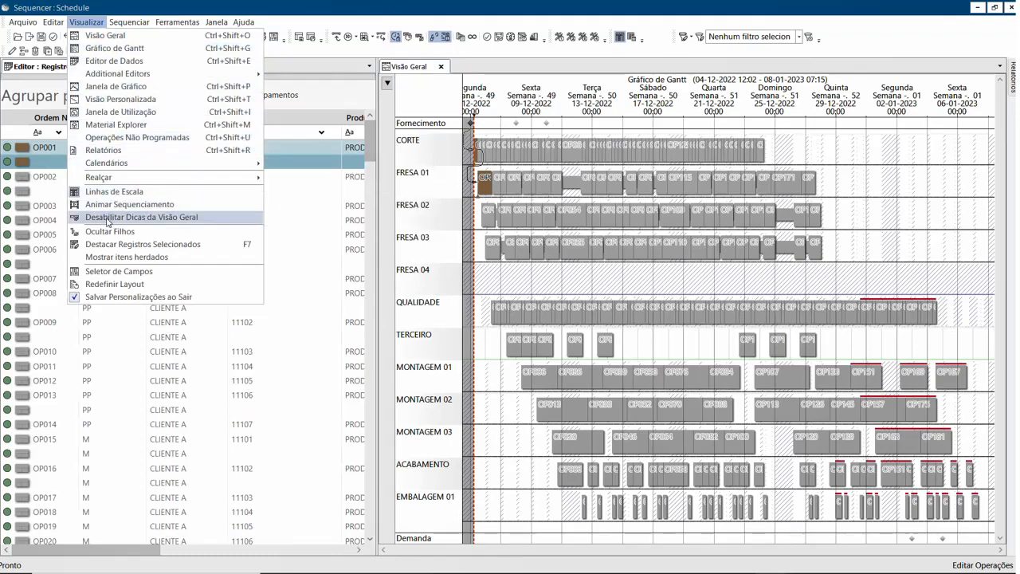
{"action": "left_click", "coordinate": [517, 280]}
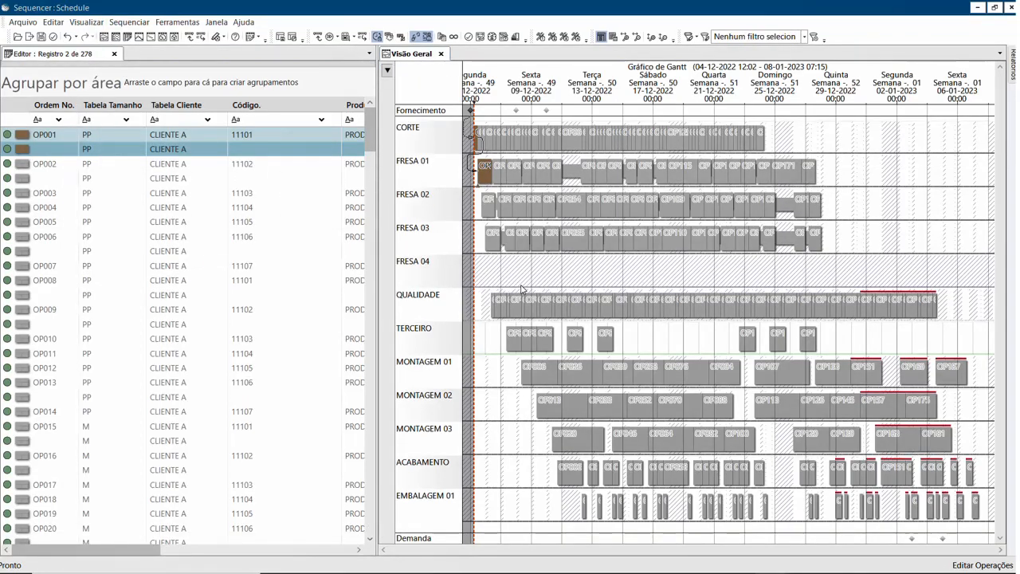
{"action": "left_click", "coordinate": [84, 22]}
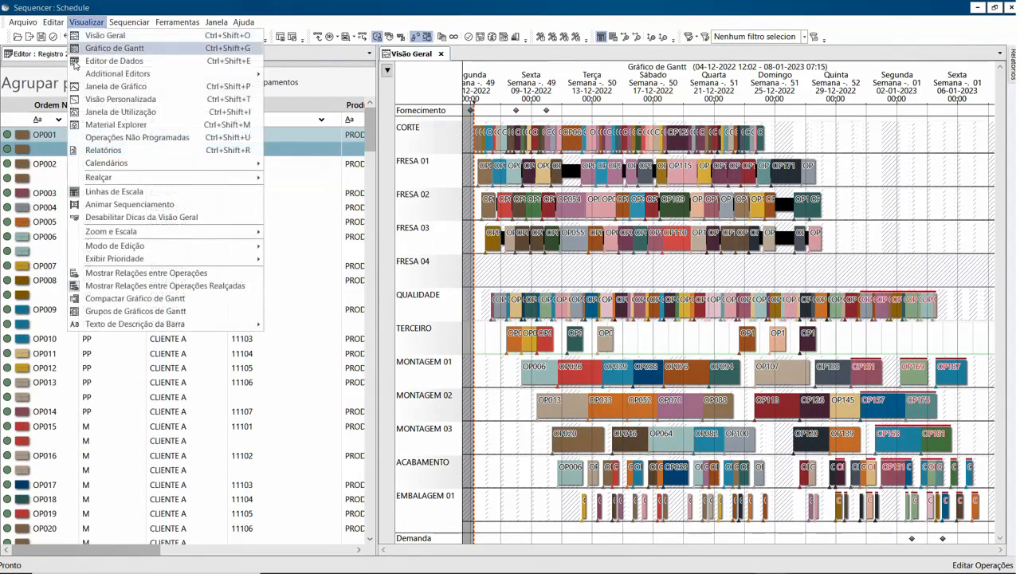
{"action": "left_click", "coordinate": [102, 300]}
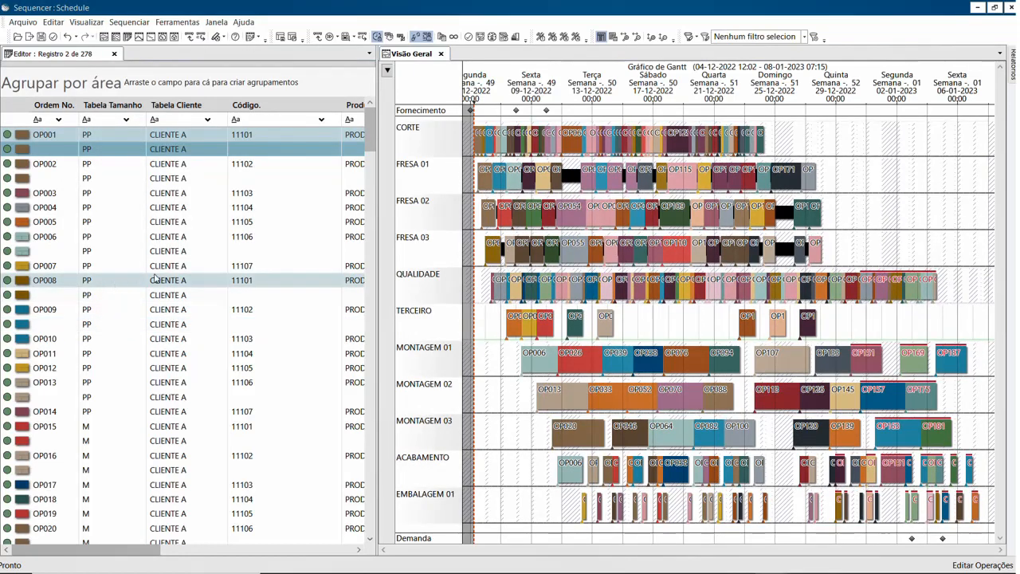
- Highlight both operations of OP001 in the compacted Gantt chart and select the second operation row of OP008
{"action": "left_click", "coordinate": [77, 139]}
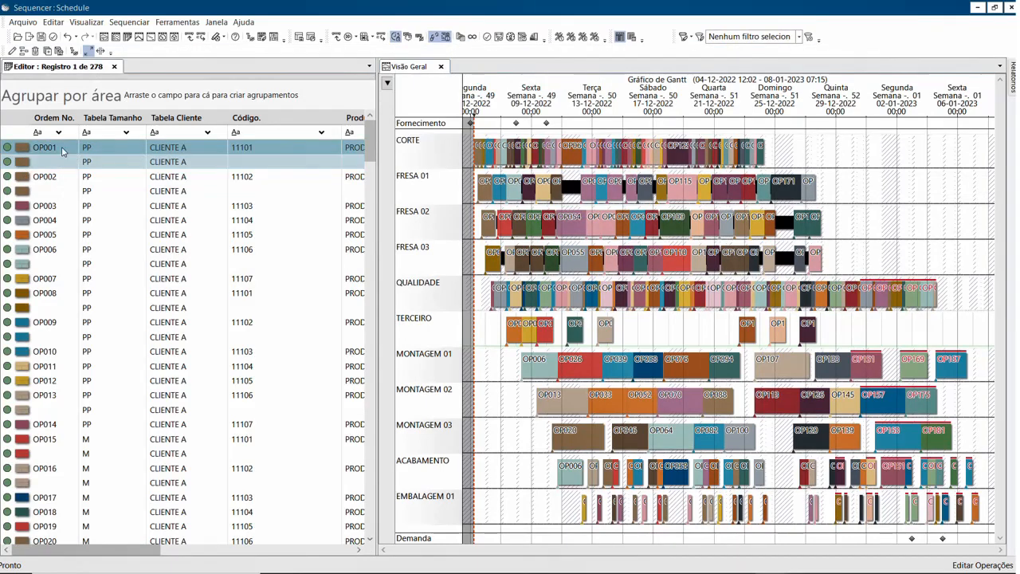
{"action": "left_click", "coordinate": [62, 165]}
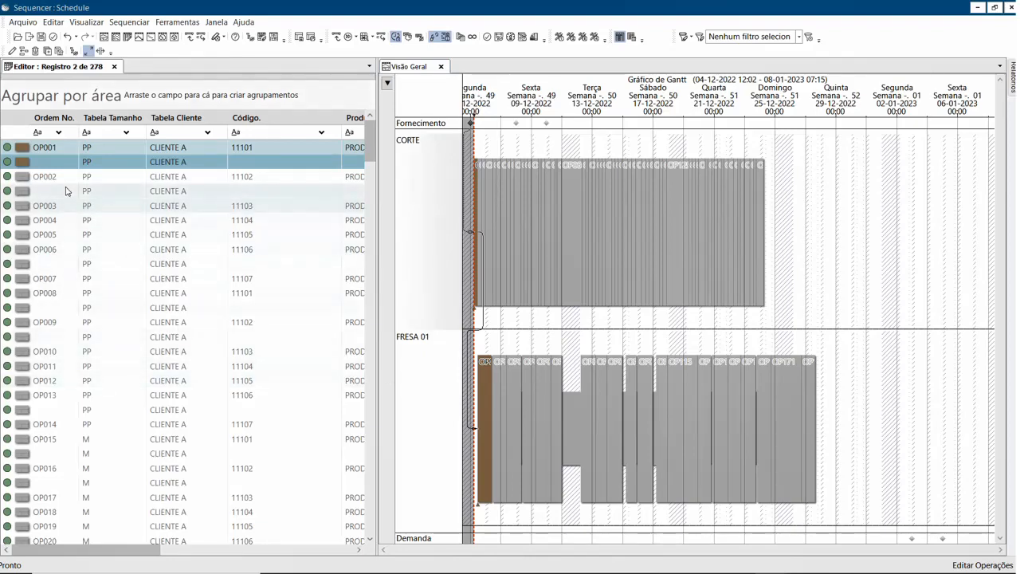
{"action": "key", "text": "Up"}
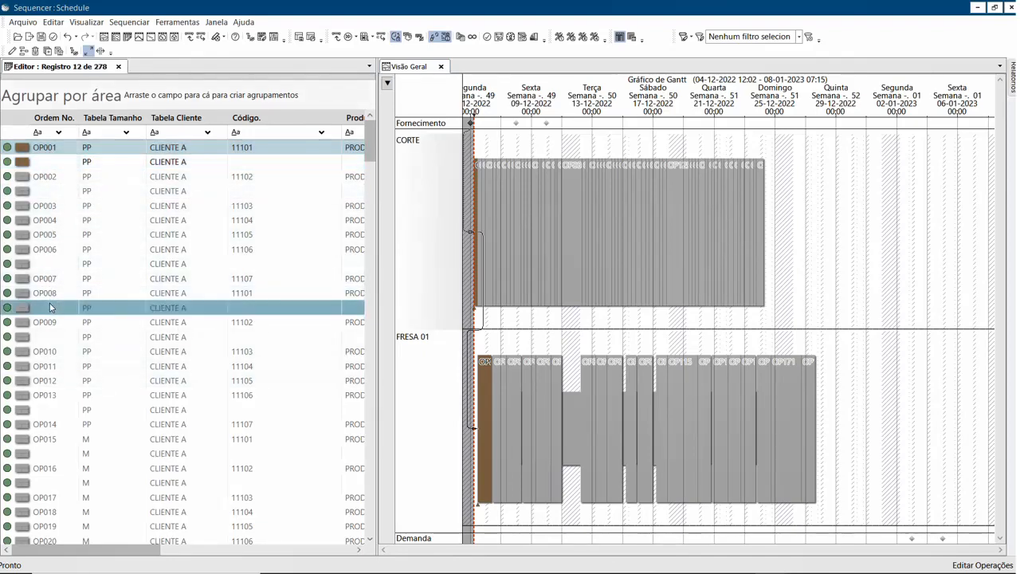
- Highlight all operations of OP001 through OP008 in the Gantt chart and select the second operation row of OP009
{"action": "left_click", "coordinate": [64, 165]}
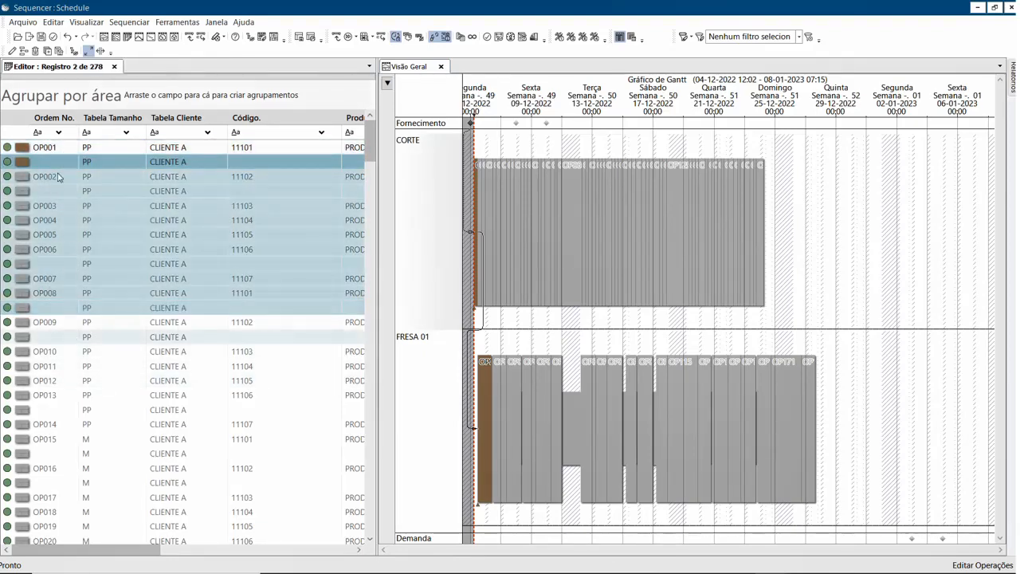
{"action": "left_click", "coordinate": [49, 150]}
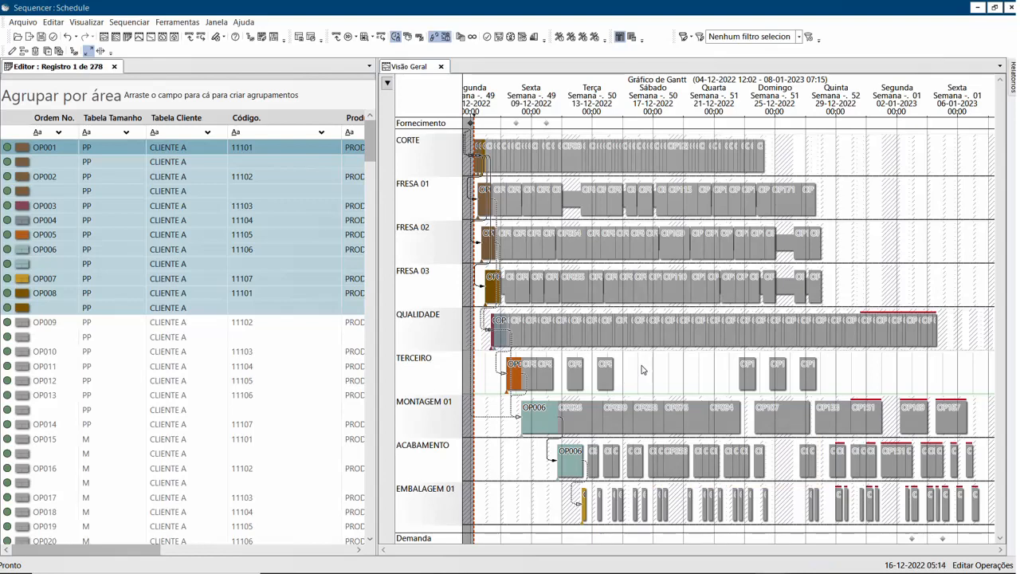
{"action": "left_click", "coordinate": [183, 335]}
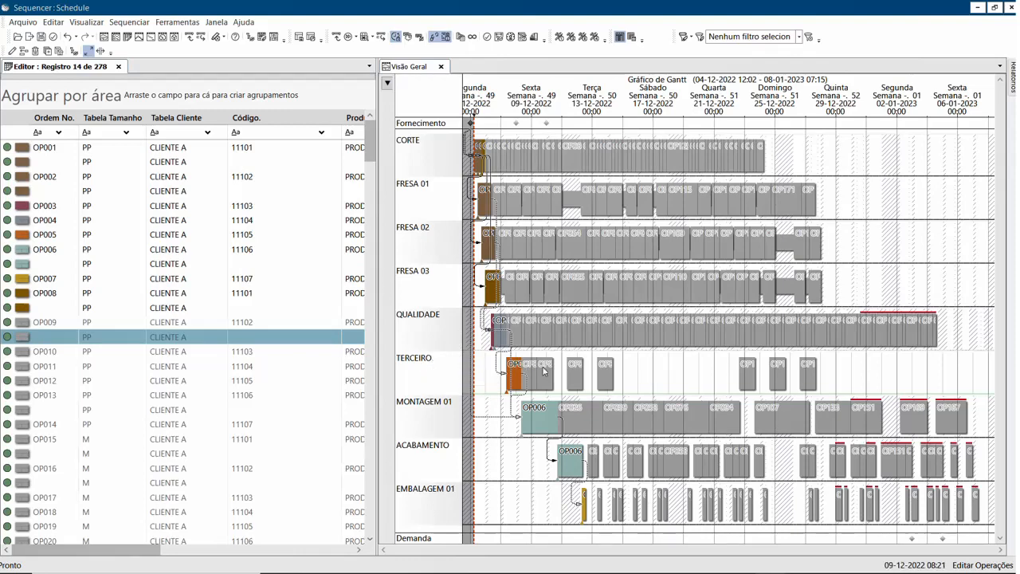
- Turn off the record highlighting and switch off Compactar Gráfico de Gantt so the chart includes the unused resources
{"action": "left_click", "coordinate": [676, 373]}
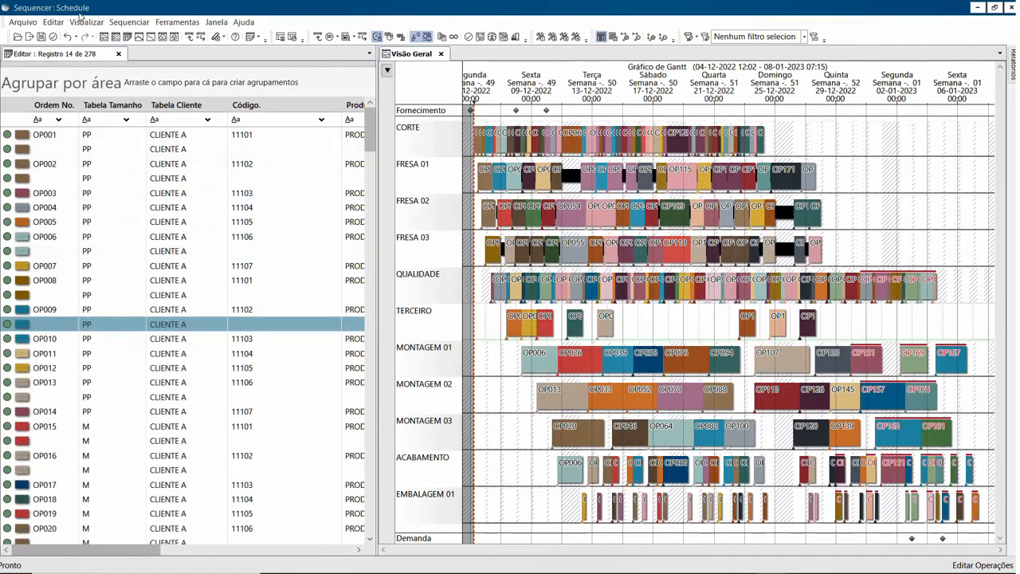
{"action": "left_click", "coordinate": [86, 21]}
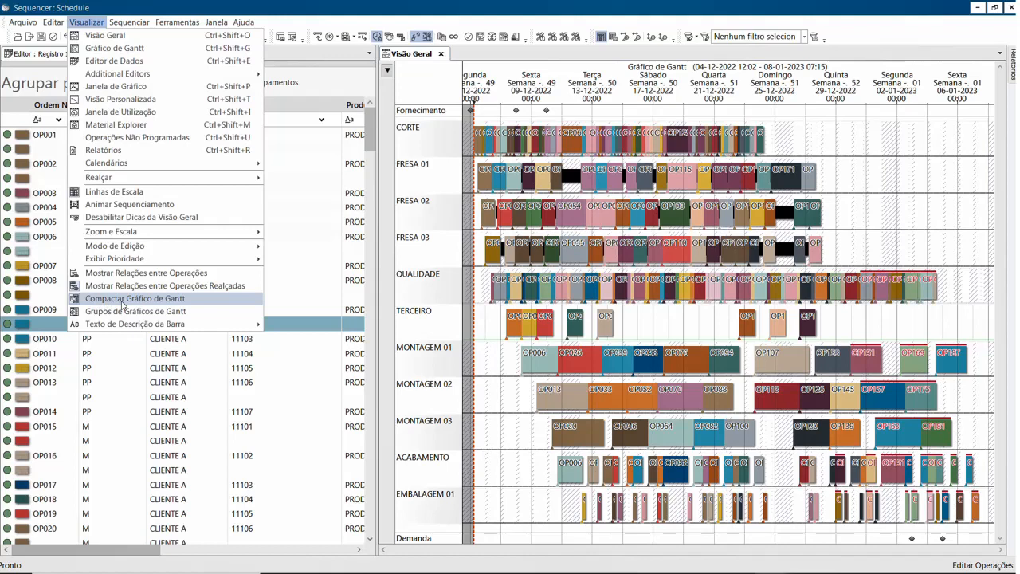
{"action": "left_click", "coordinate": [124, 303]}
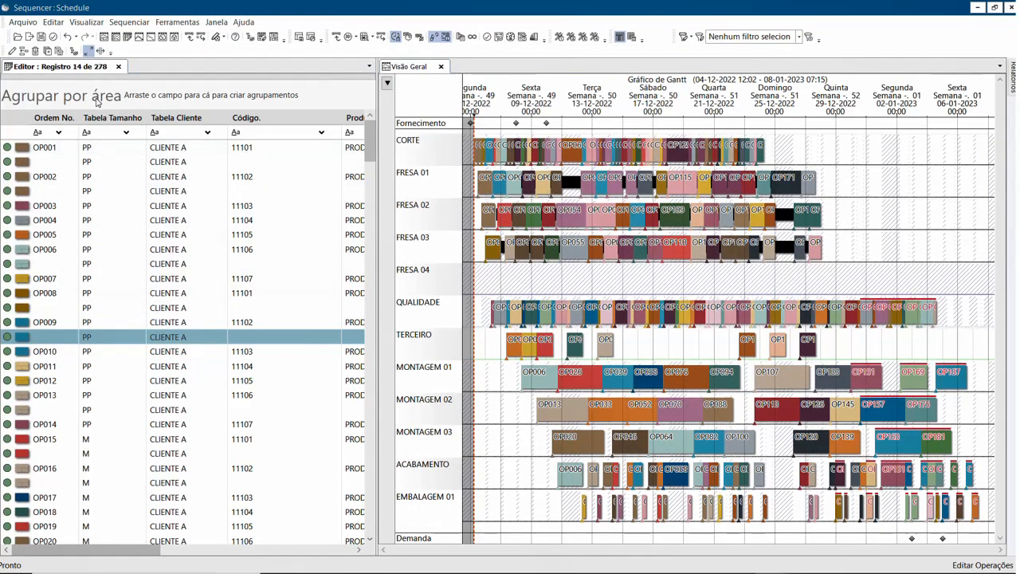
- Make the Visão Geral chart active and compact it again with Compactar Gráfico de Gantt
{"action": "left_click", "coordinate": [86, 23]}
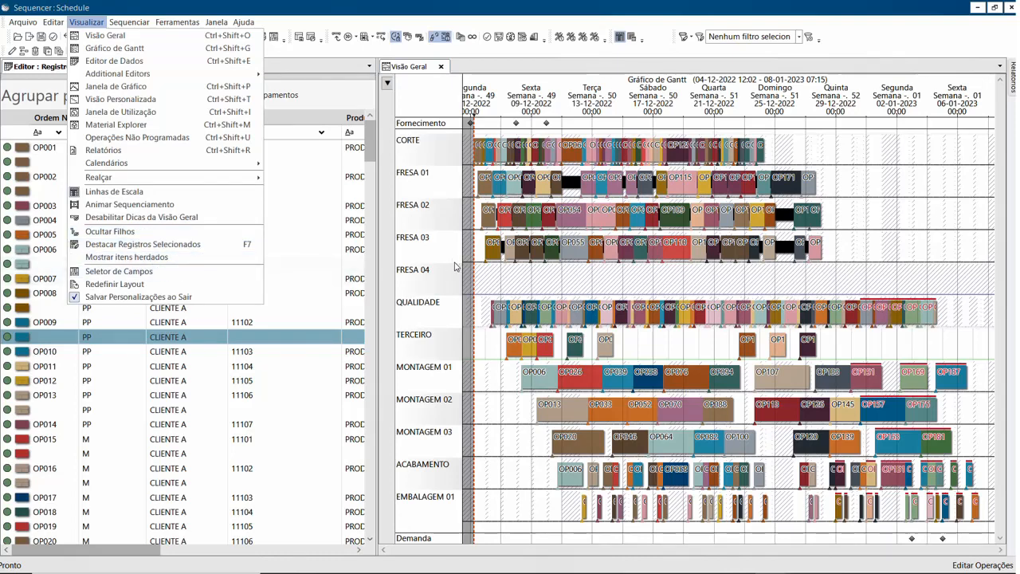
{"action": "left_click", "coordinate": [412, 67]}
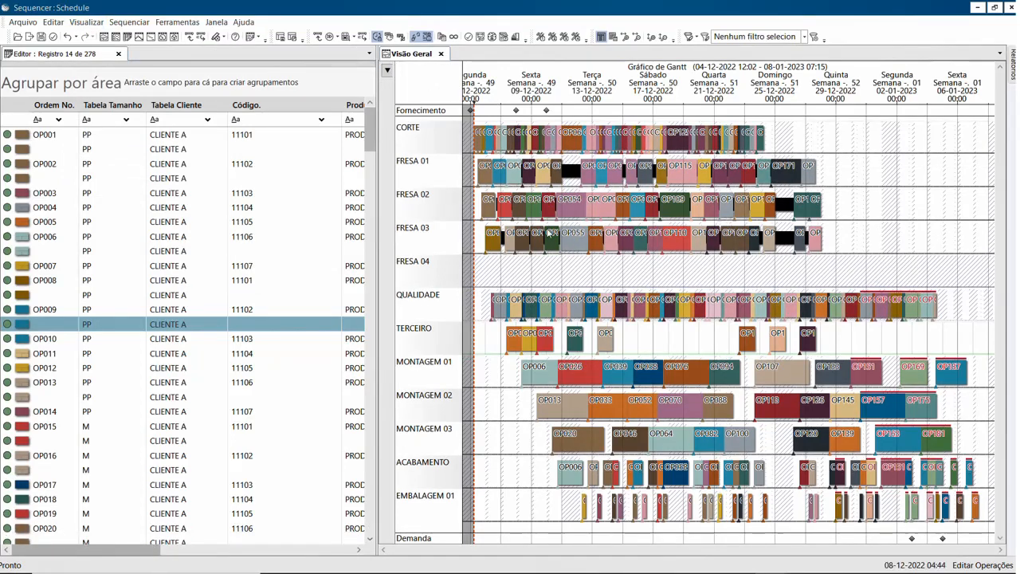
{"action": "left_click", "coordinate": [86, 21]}
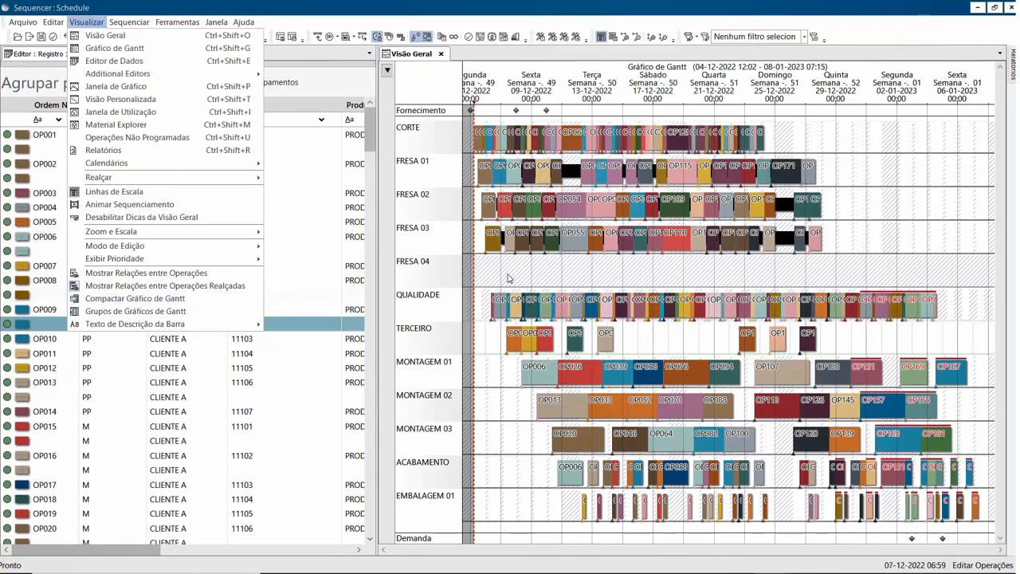
{"action": "left_click", "coordinate": [127, 300]}
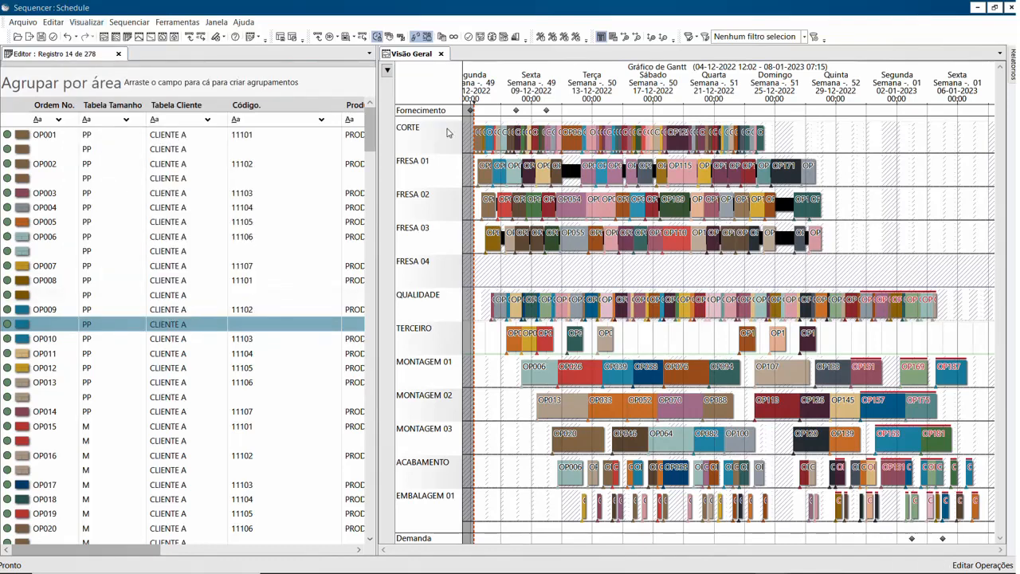